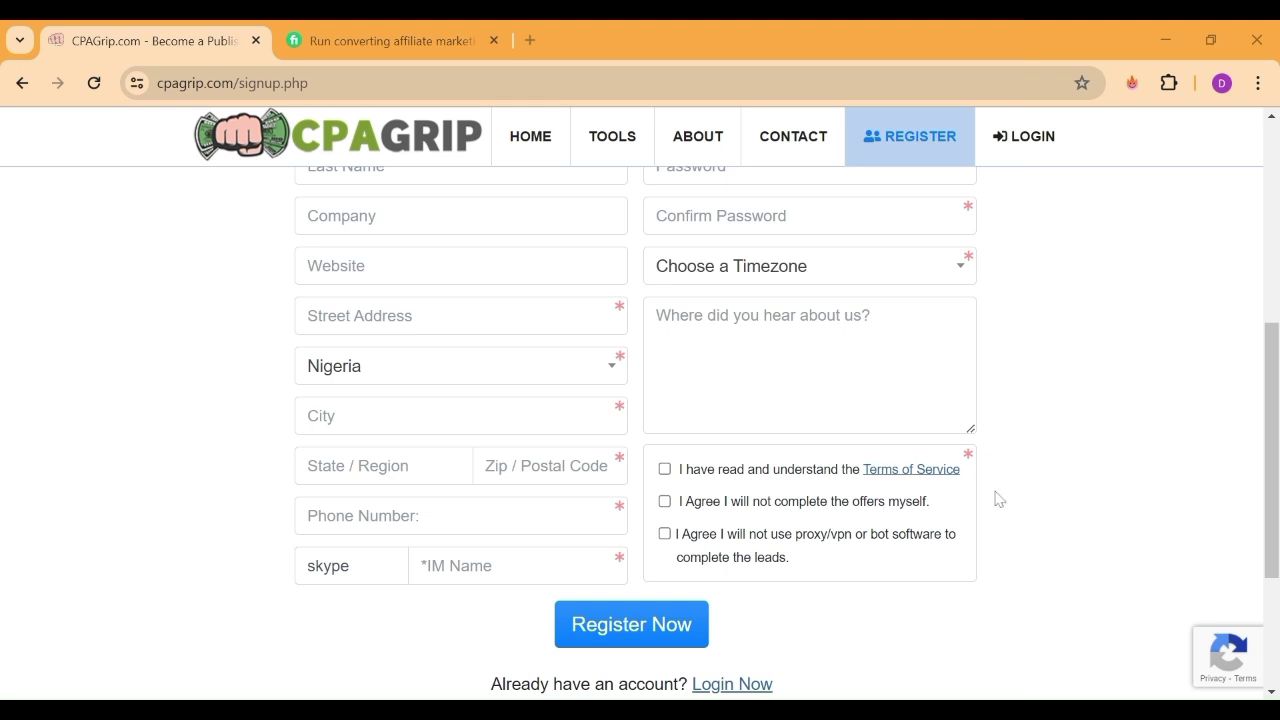
Enter the applicant's first name, last name and company name on the signup form
scroll(1271, 450, up, 3)
scroll(640, 400, up, 2)
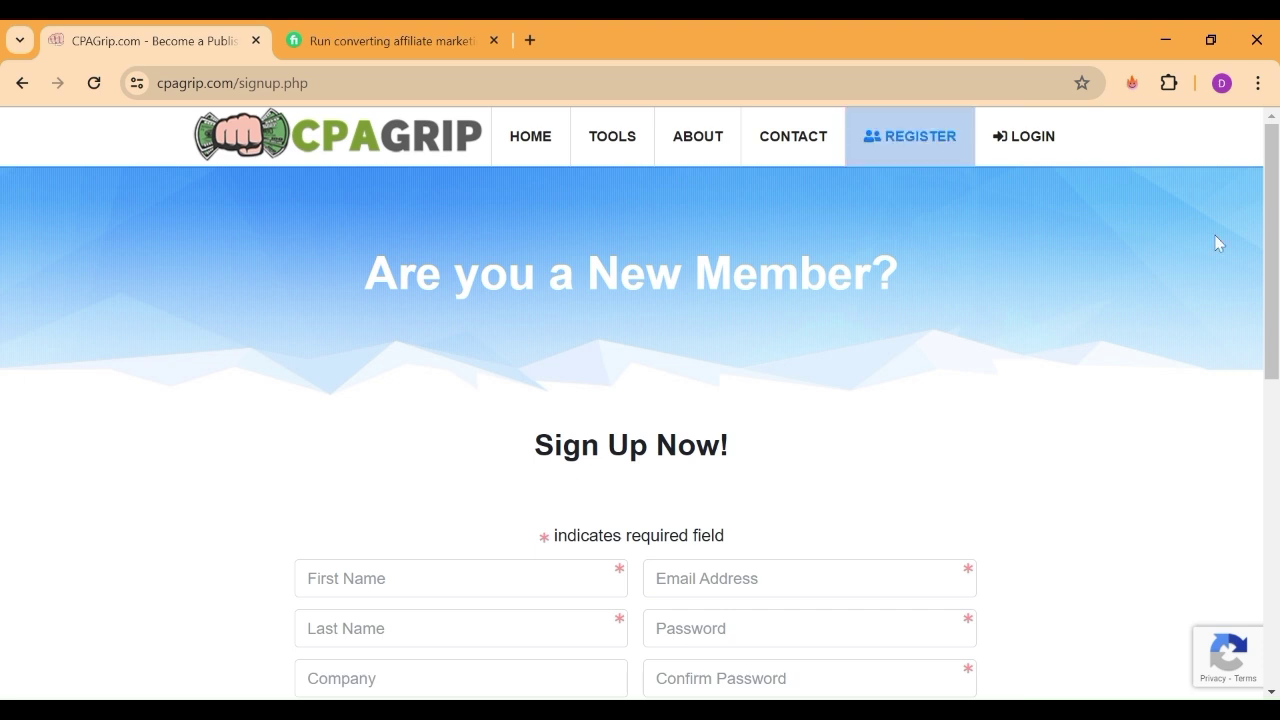
scroll(1277, 297, down, 3)
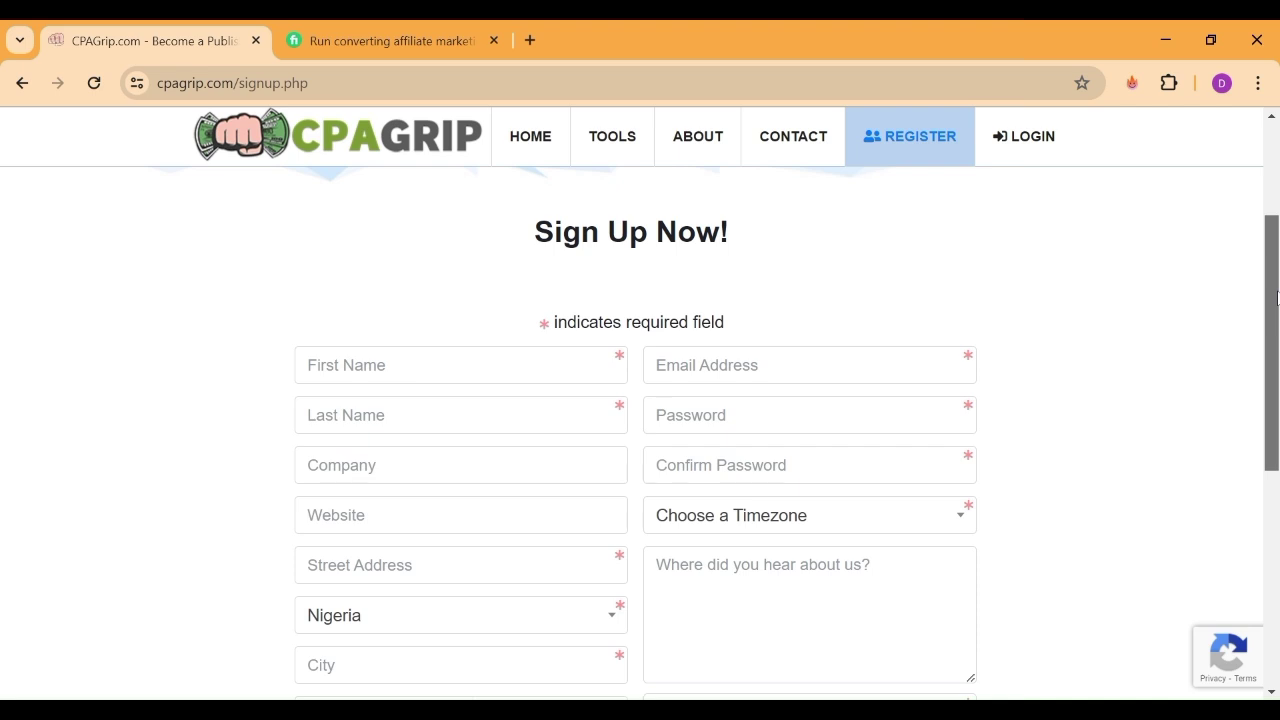
scroll(1277, 297, down, 1)
scroll(1277, 297, up, 1)
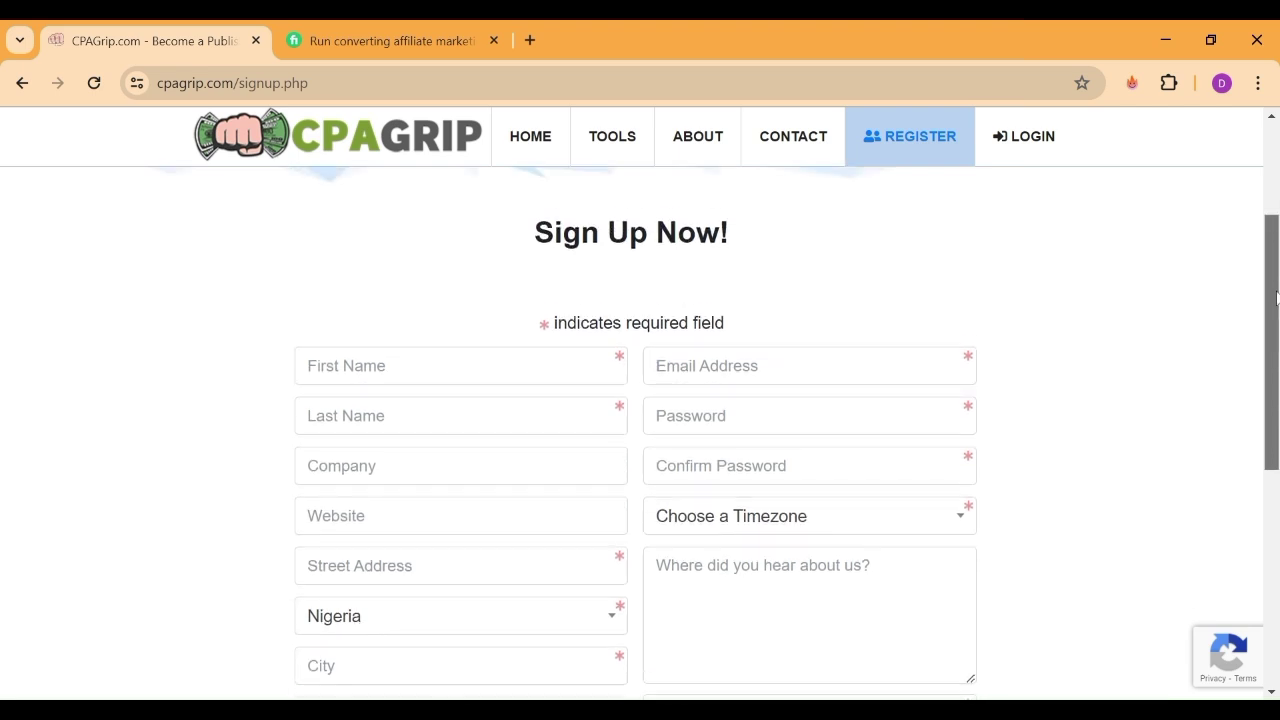
drag(1277, 297, 1274, 338)
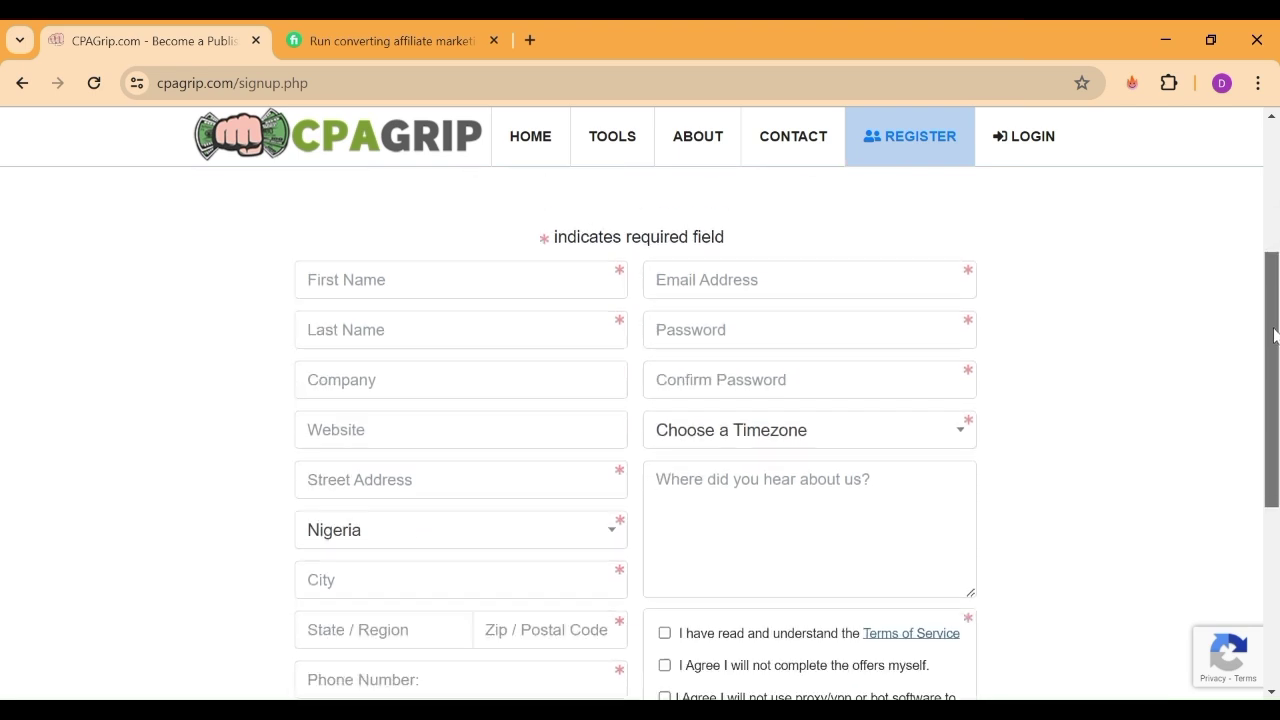
click(510, 284)
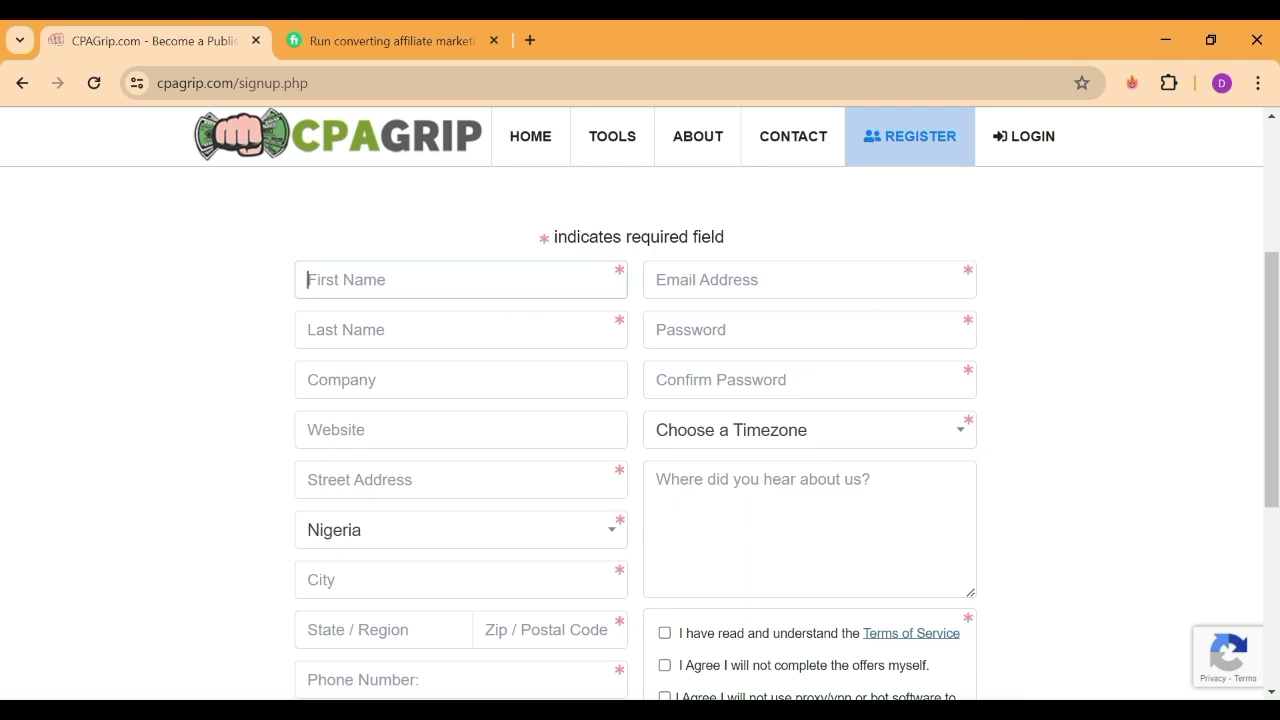
click(460, 329)
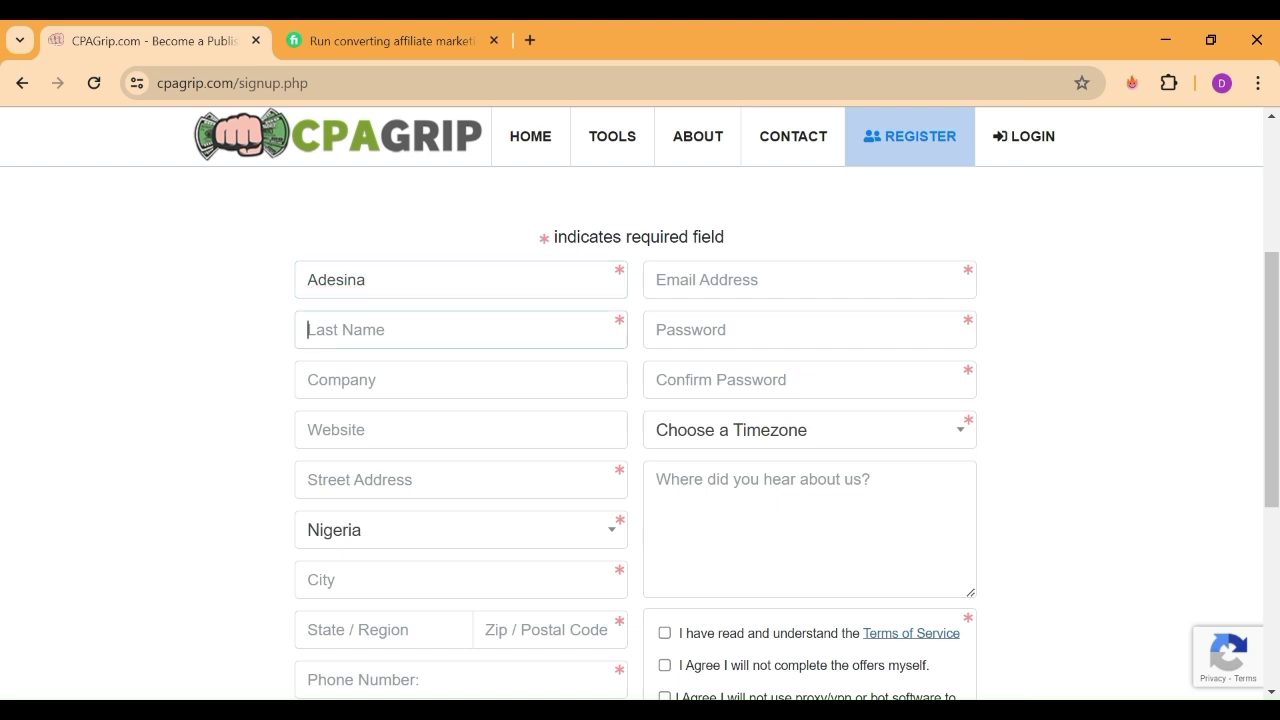
click(460, 380)
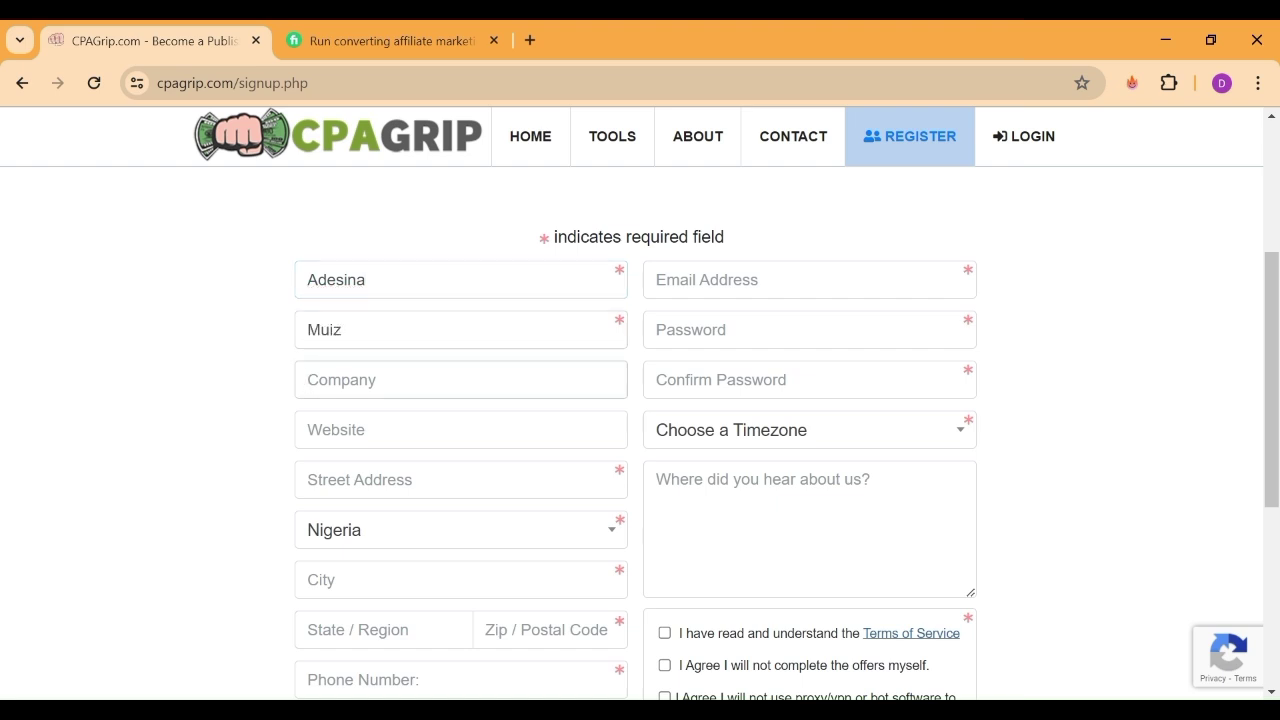
text(Adesina)
Fill in the website address, correcting its ending to .com, and the street address
click(460, 430)
text(emm)
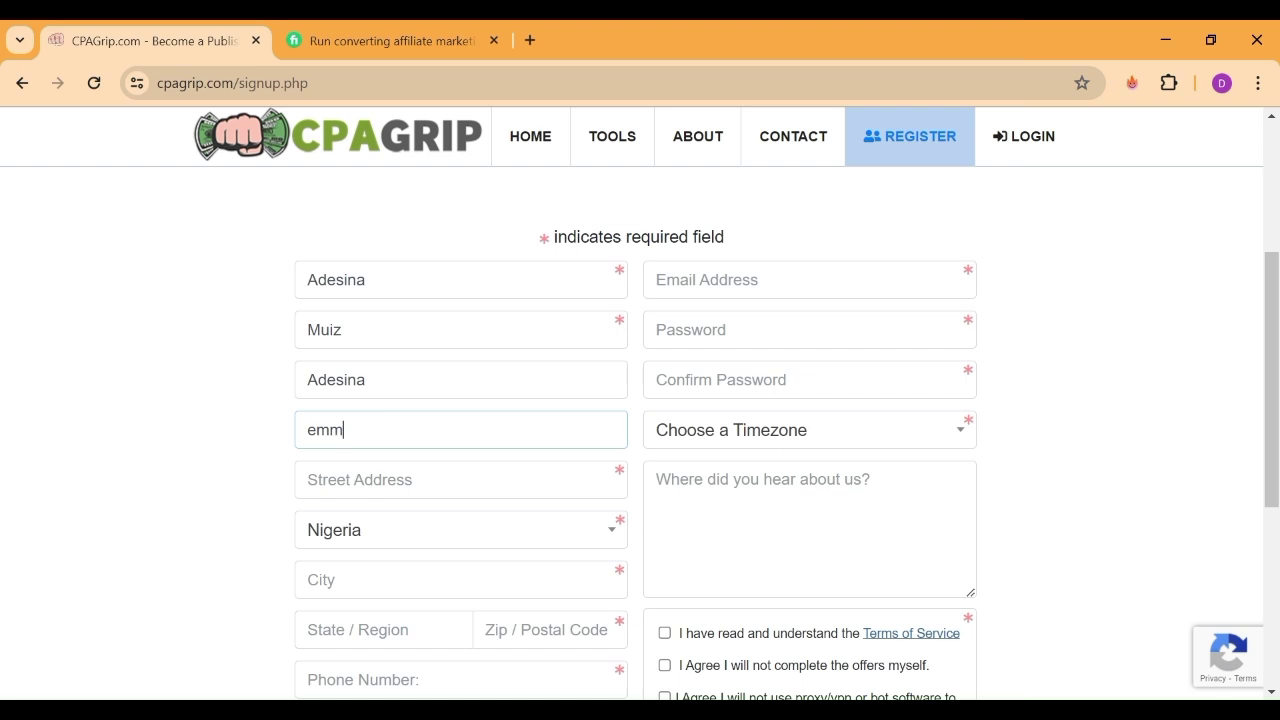
text(profits.com)
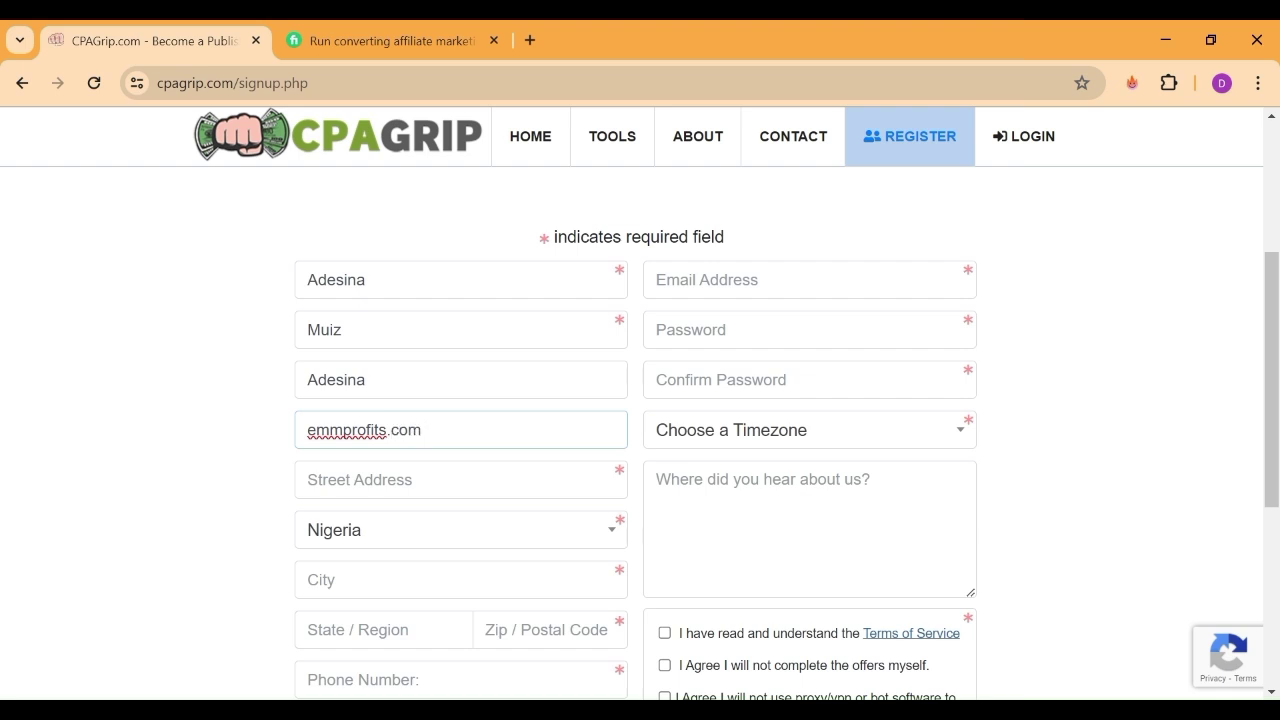
key(Tab)
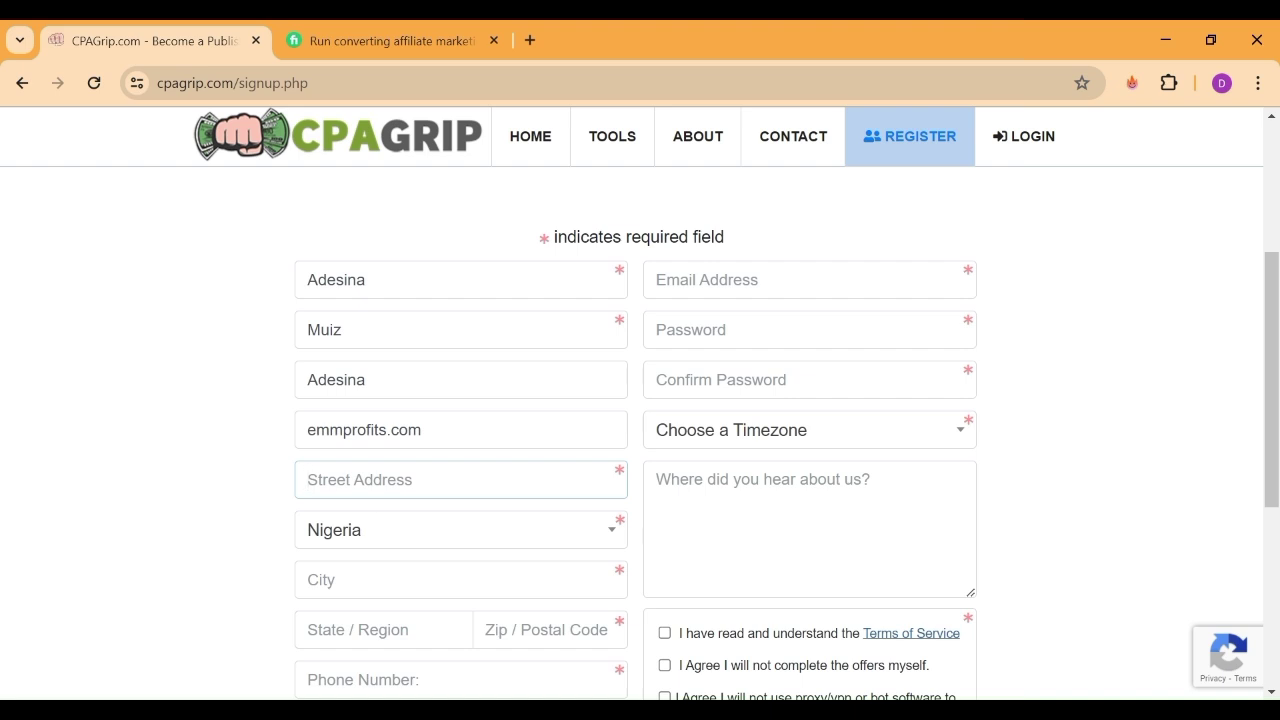
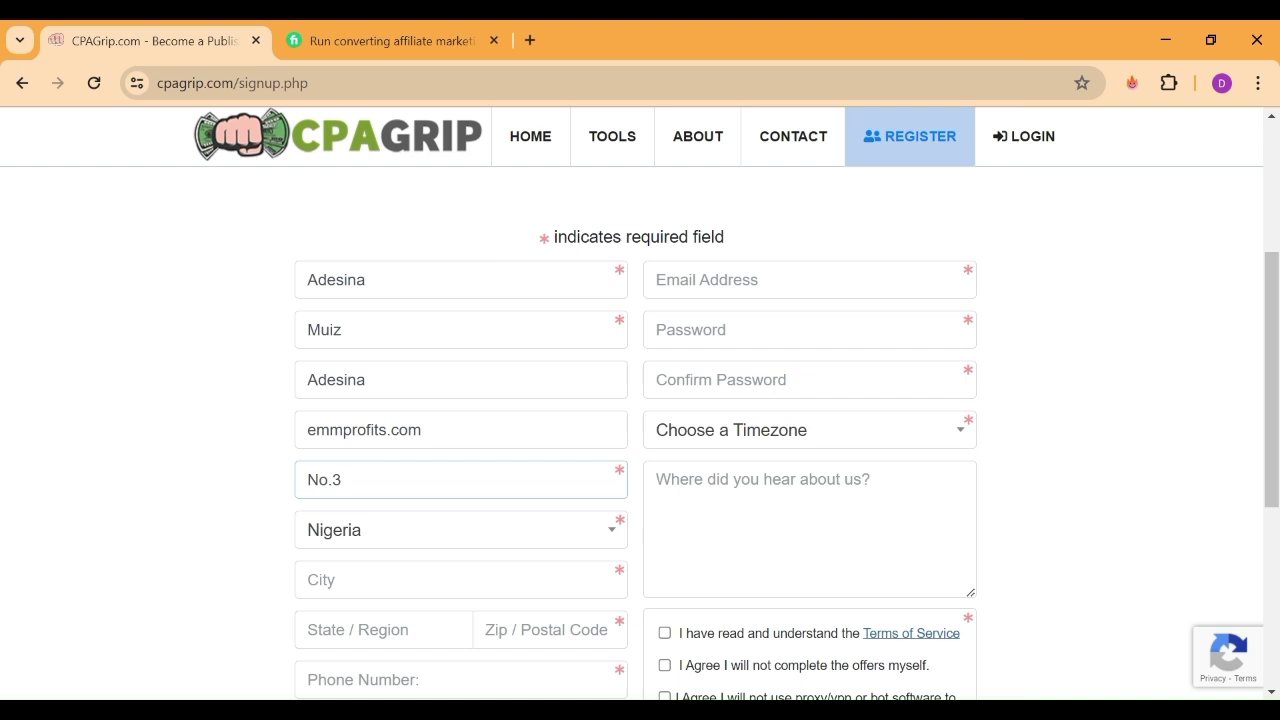
Enter the applicant's city, correcting a typo, and the state / region
click(340, 580)
text(Ida)
key(BackSpace)
key(BackSpace)
key(BackSpace)
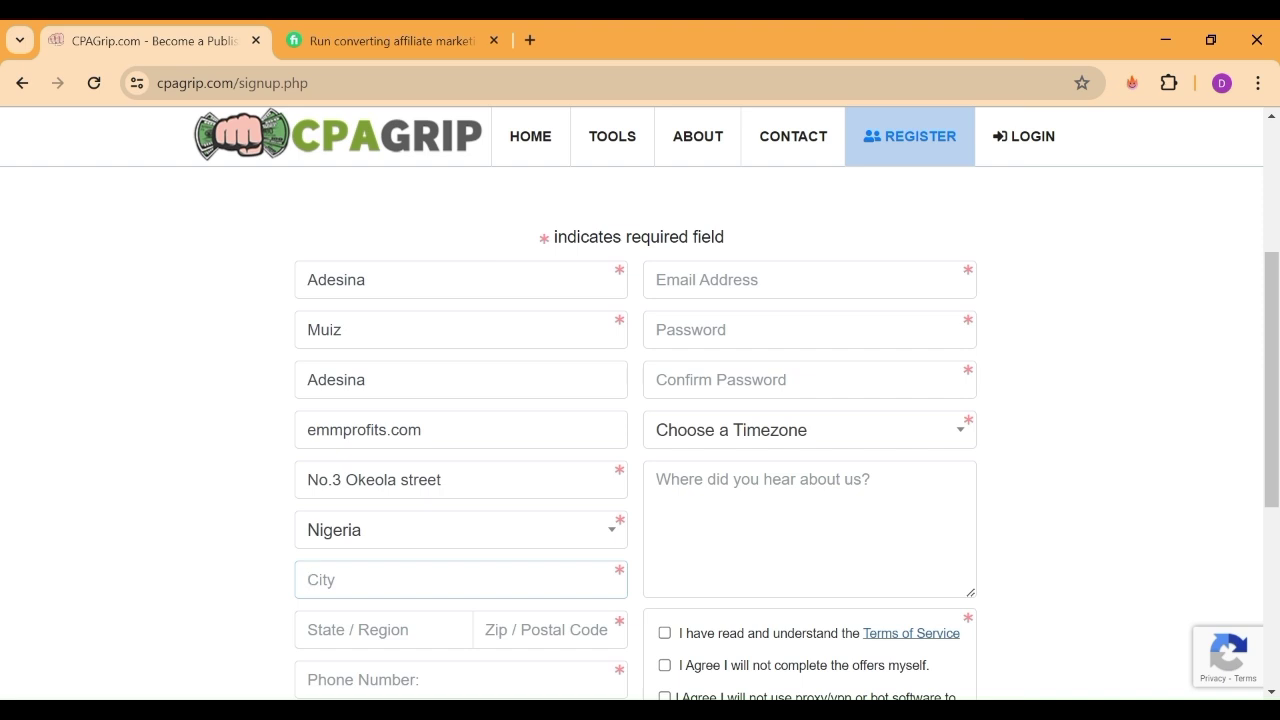
text(Ibadan)
click(308, 630)
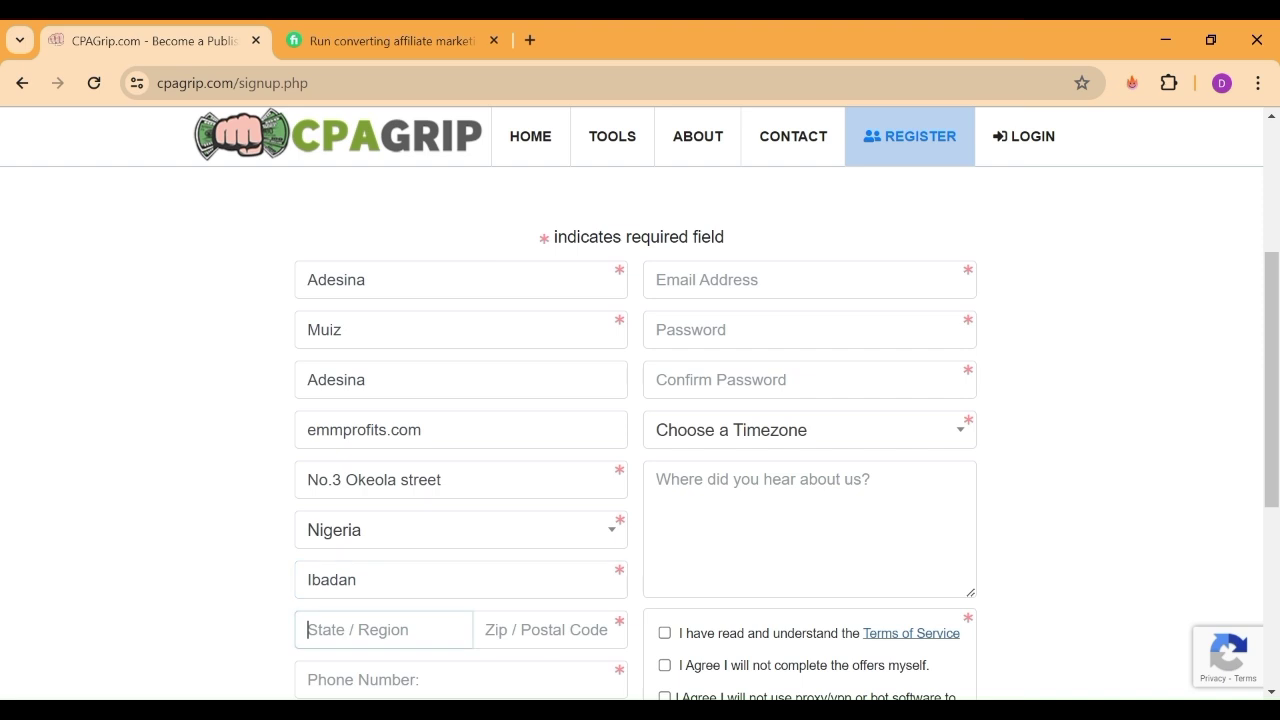
text(Oyo)
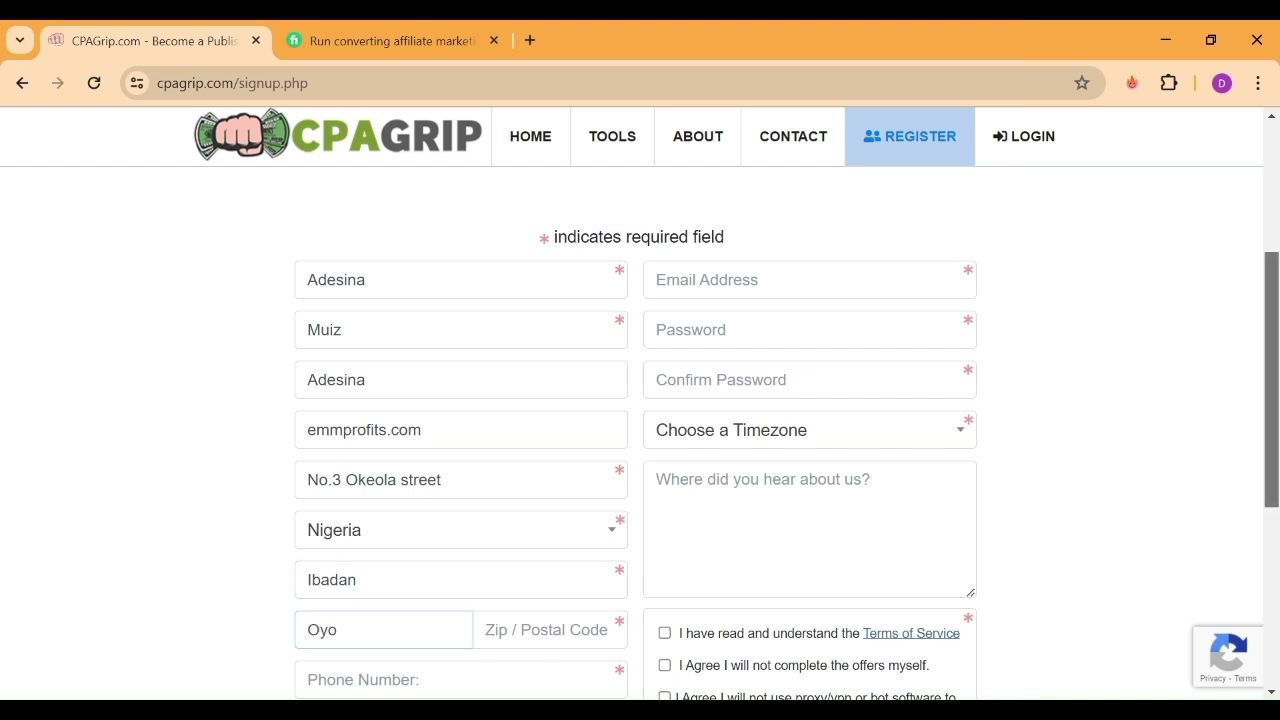
scroll(640, 433, down, 3)
Enter the applicant's phone number, replacing a mistyped start
scroll(640, 433, down, 1)
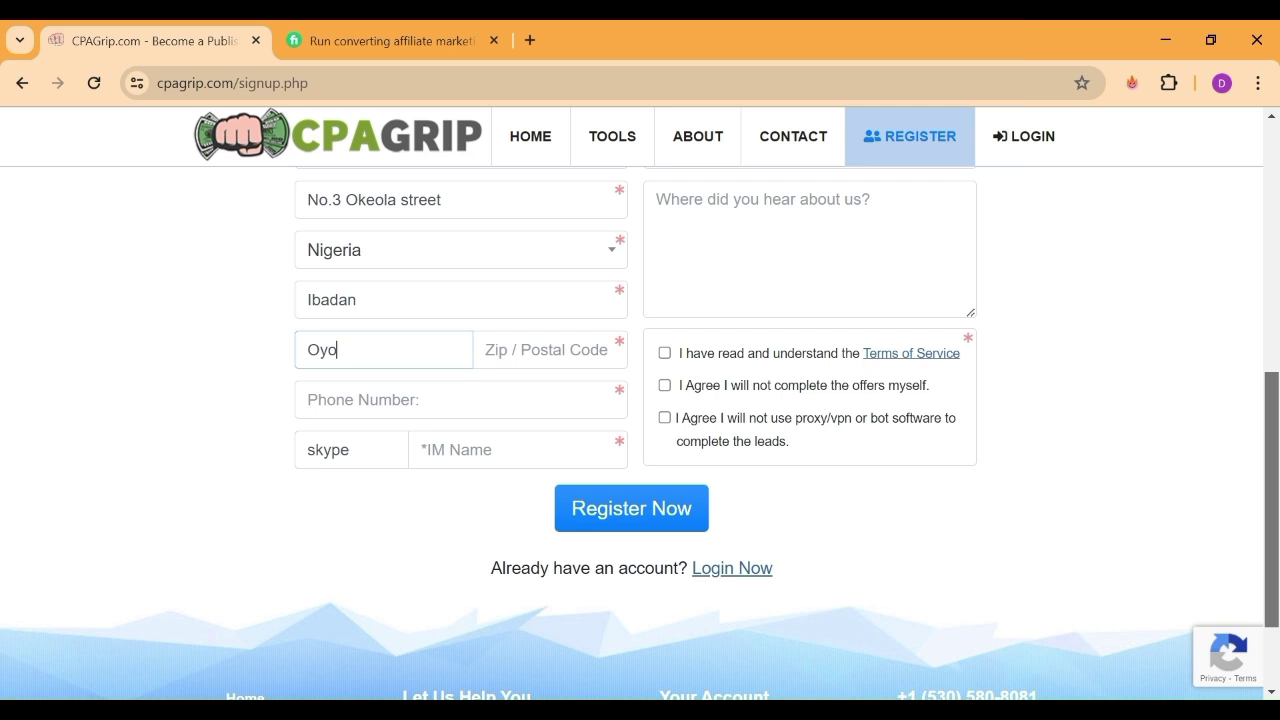
click(460, 400)
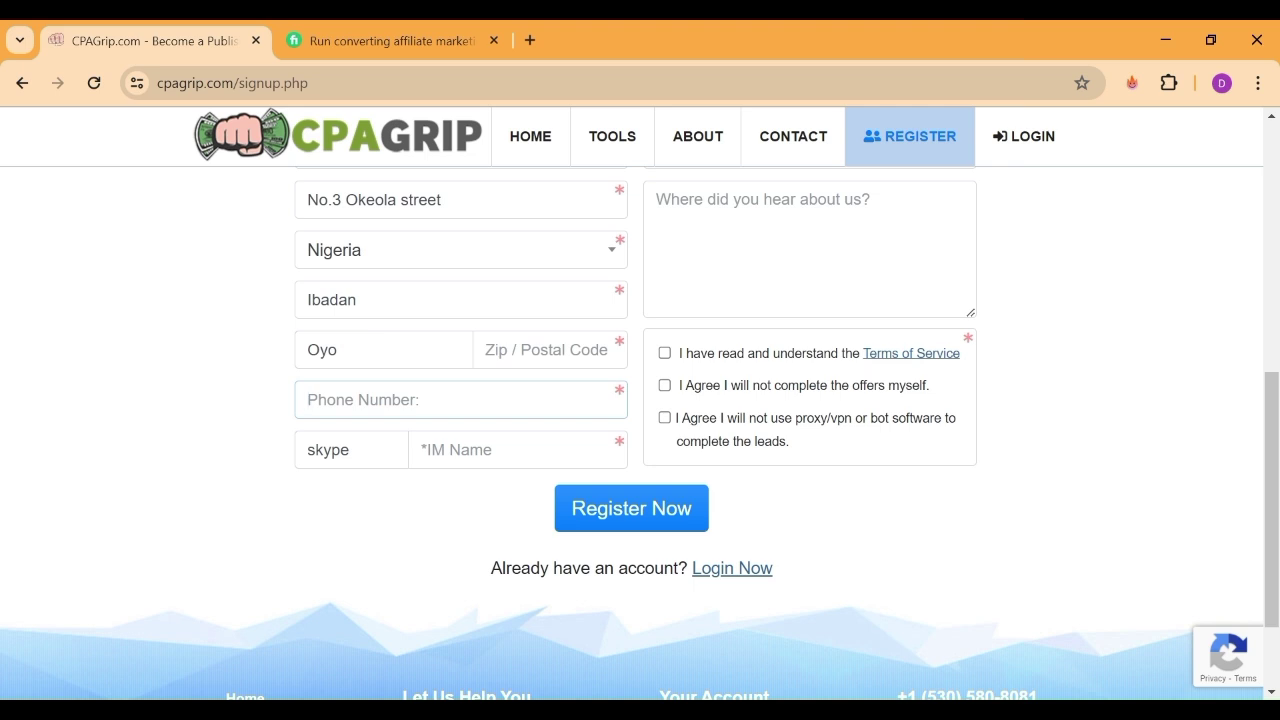
text(80)
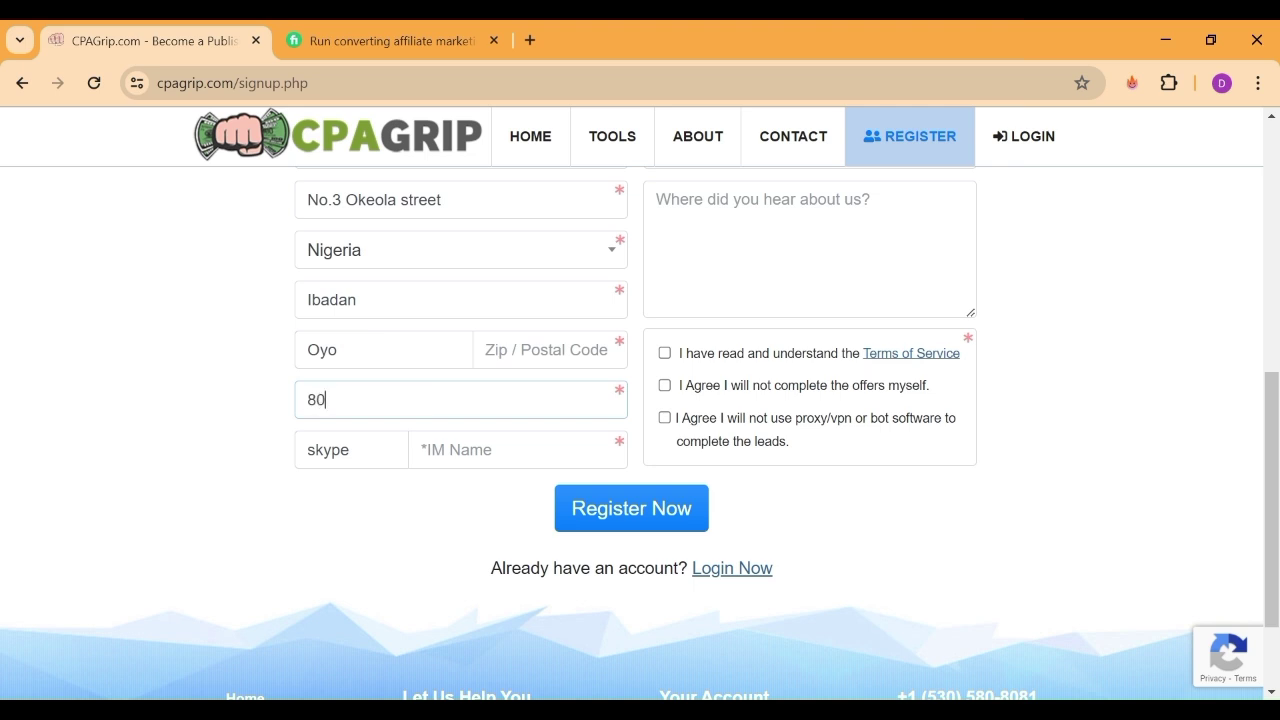
key(BackSpace)
key(BackSpace)
Paste the Skype ID into both the messenger type and IM name fields
click(350, 450)
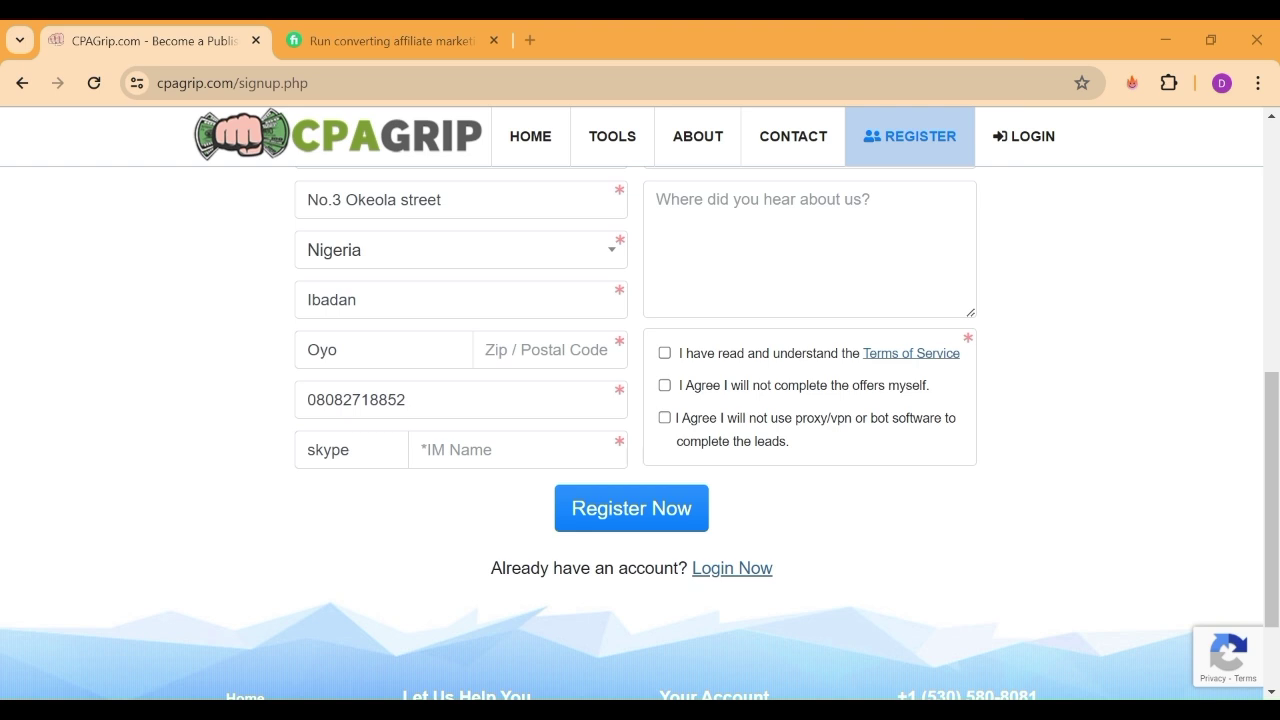
key(ctrl+a)
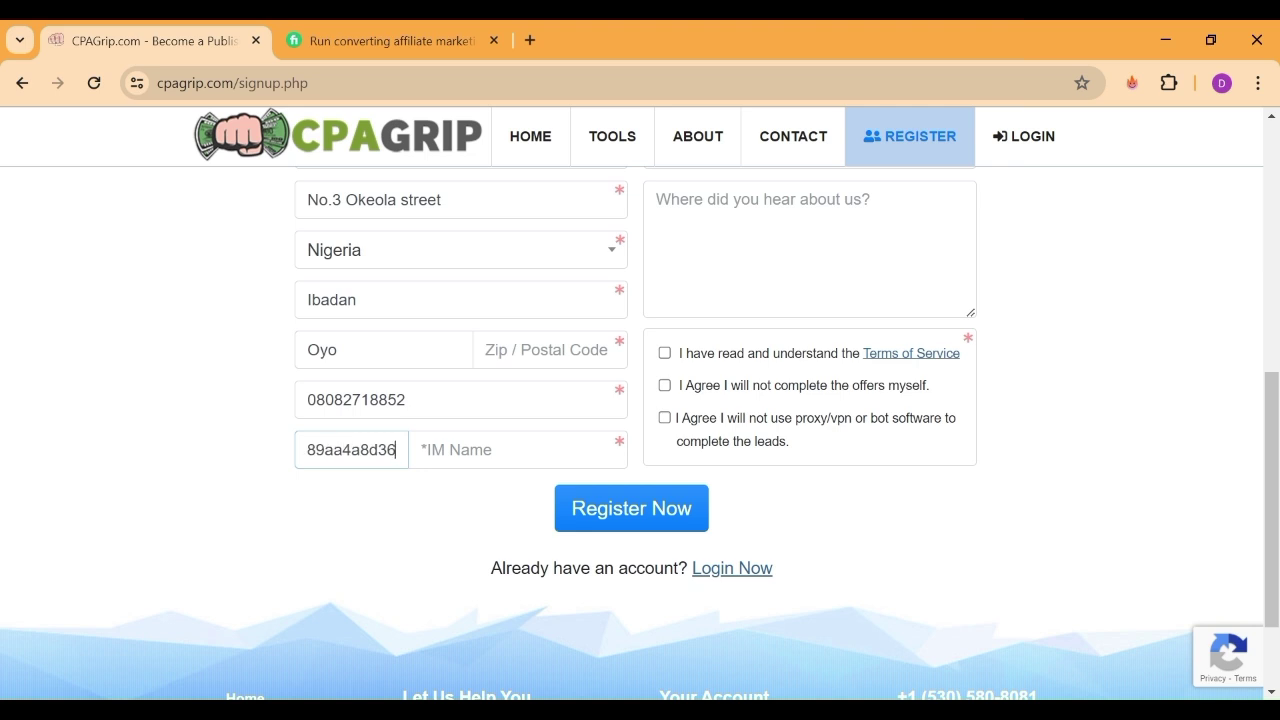
key(alt+Tab)
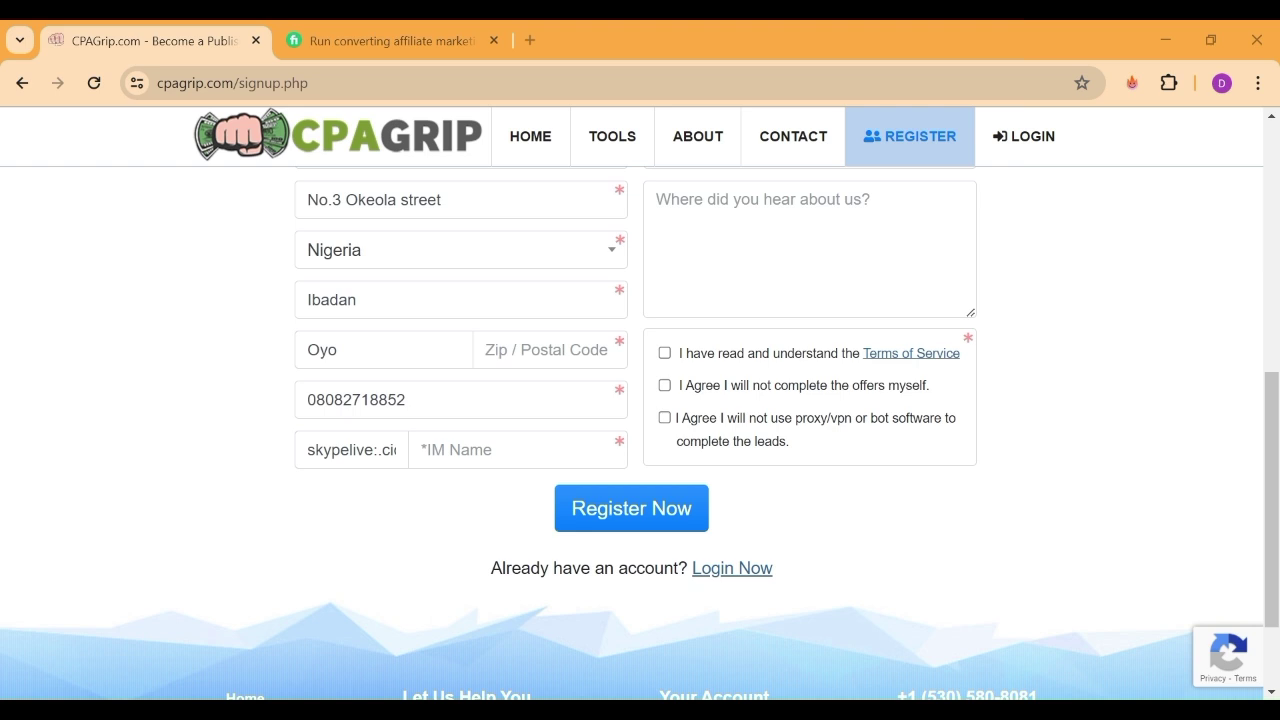
click(424, 448)
click(378, 450)
key(Right)
key(Right)
key(Right)
key(Right)
key(Right)
key(Right)
key(Right)
key(Right)
key(Right)
key(Right)
key(Right)
key(Right)
key(Right)
key(Right)
key(Right)
key(Right)
key(Right)
key(Right)
key(Right)
key(Right)
key(Right)
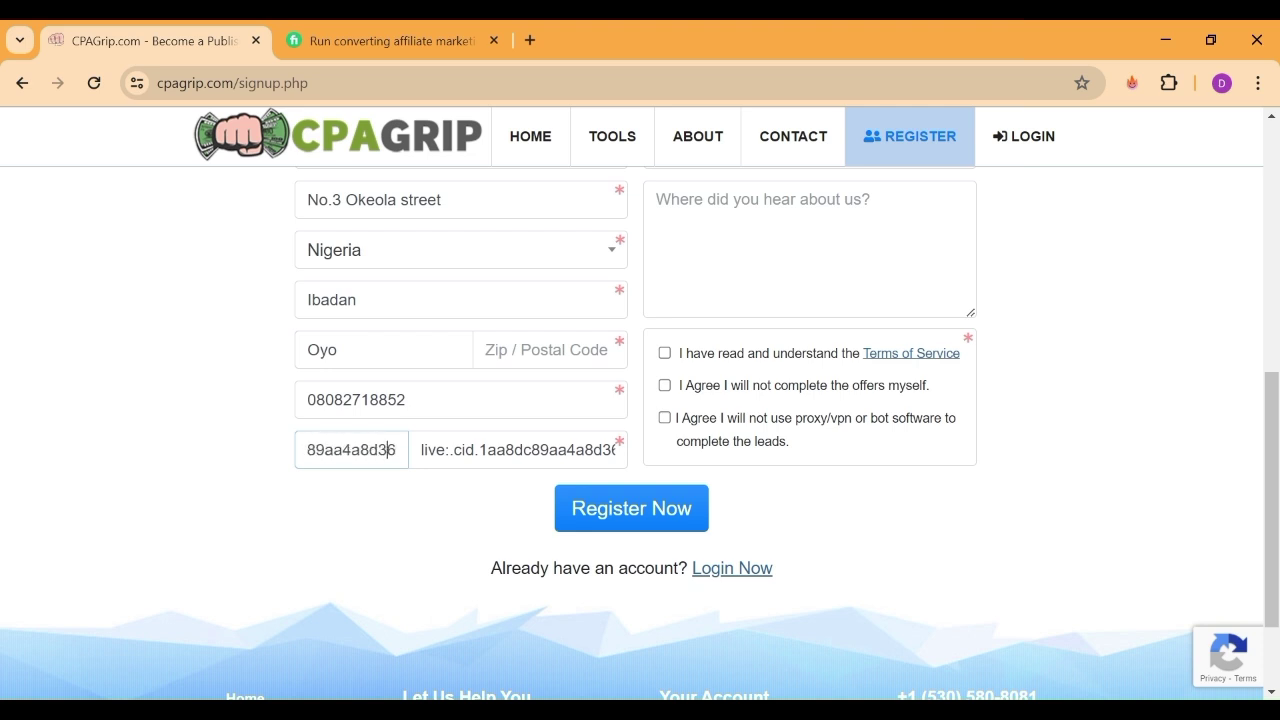
key(Left)
key(Left)
key(Left)
key(Left)
key(Left)
key(Left)
key(Left)
key(Left)
key(Left)
key(Left)
key(Left)
key(Left)
key(Left)
key(Left)
key(Left)
key(Left)
key(Left)
key(Left)
key(Left)
key(Left)
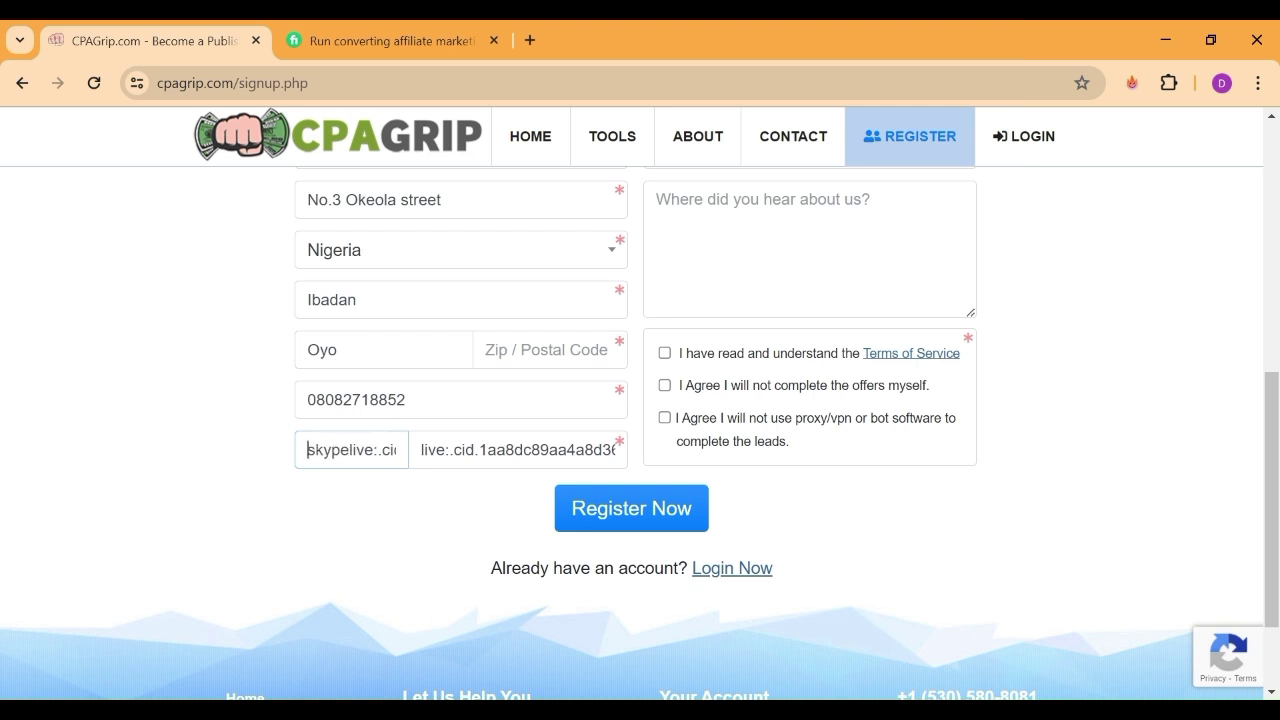
Fill the e-mail from the saved suggestion, then enter and confirm the password
drag(1272, 479, 1275, 299)
click(850, 410)
key(Down)
key(Return)
key(Tab)
text(•••••••••••)
key(Tab)
text(•••••••••••)
Search 'Afr' in the Timezone list and choose (GMT+01:00) West Central Africa
click(829, 566)
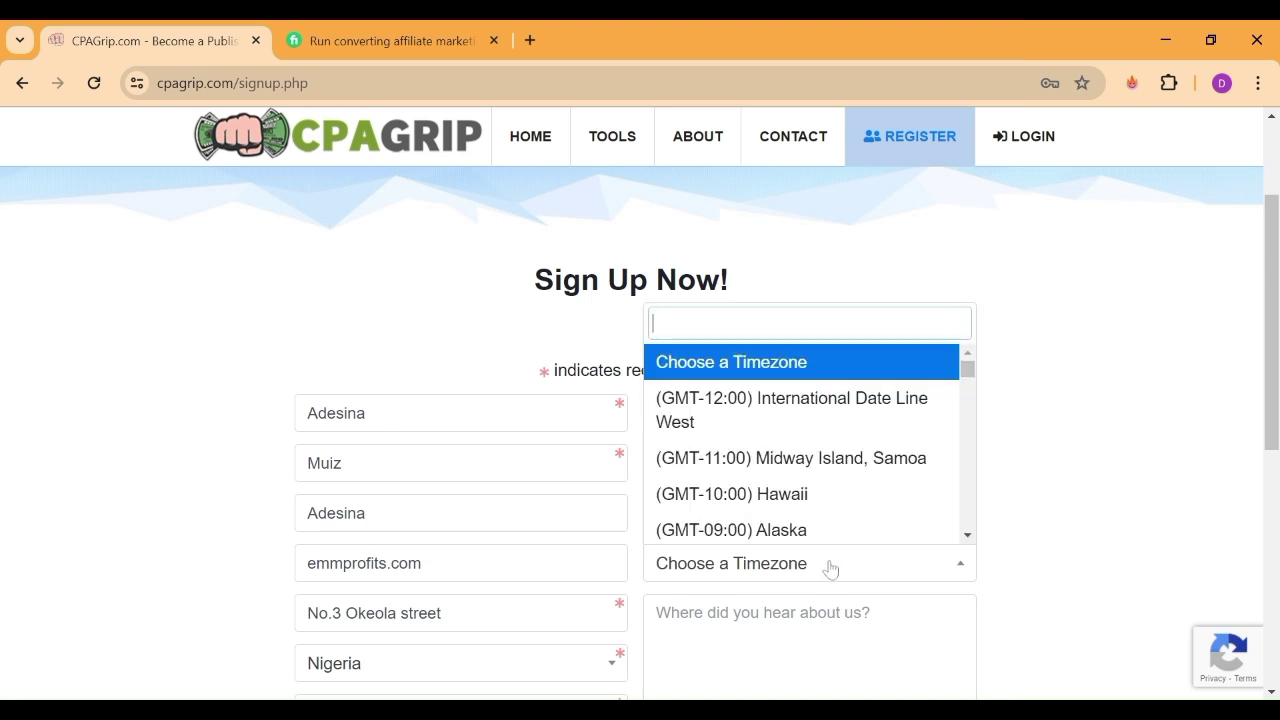
drag(968, 368, 958, 456)
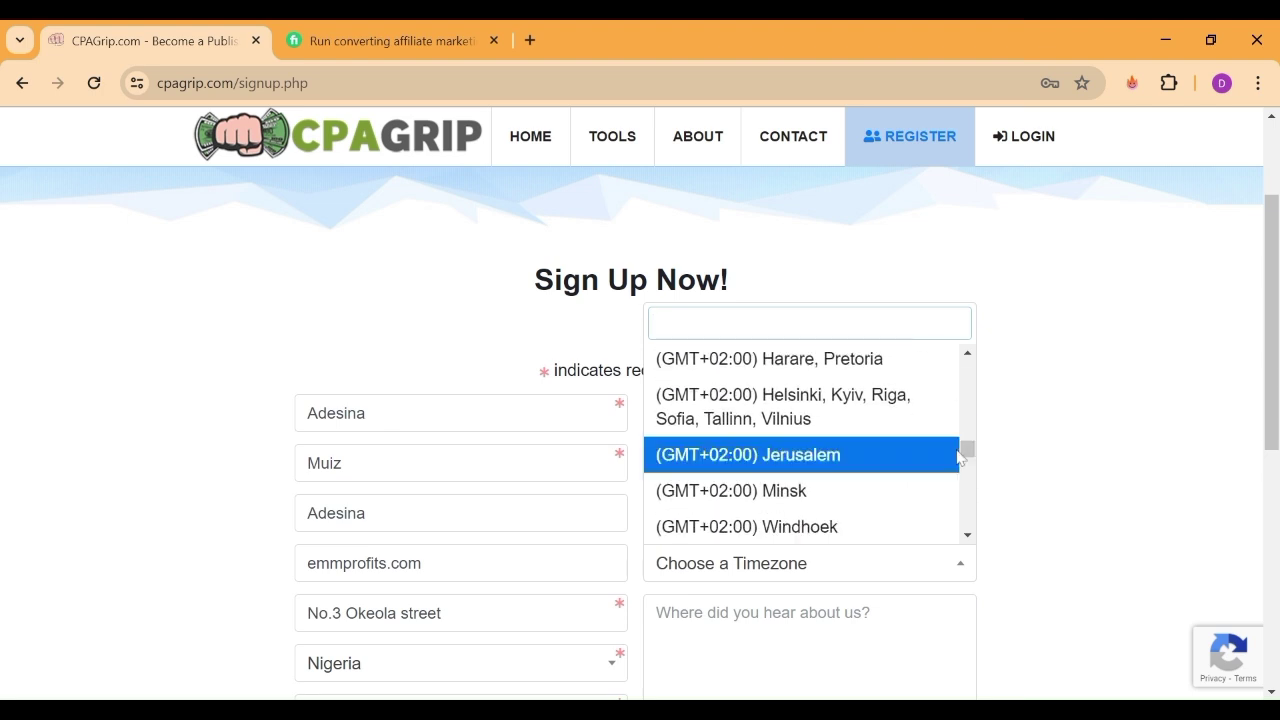
text(lG)
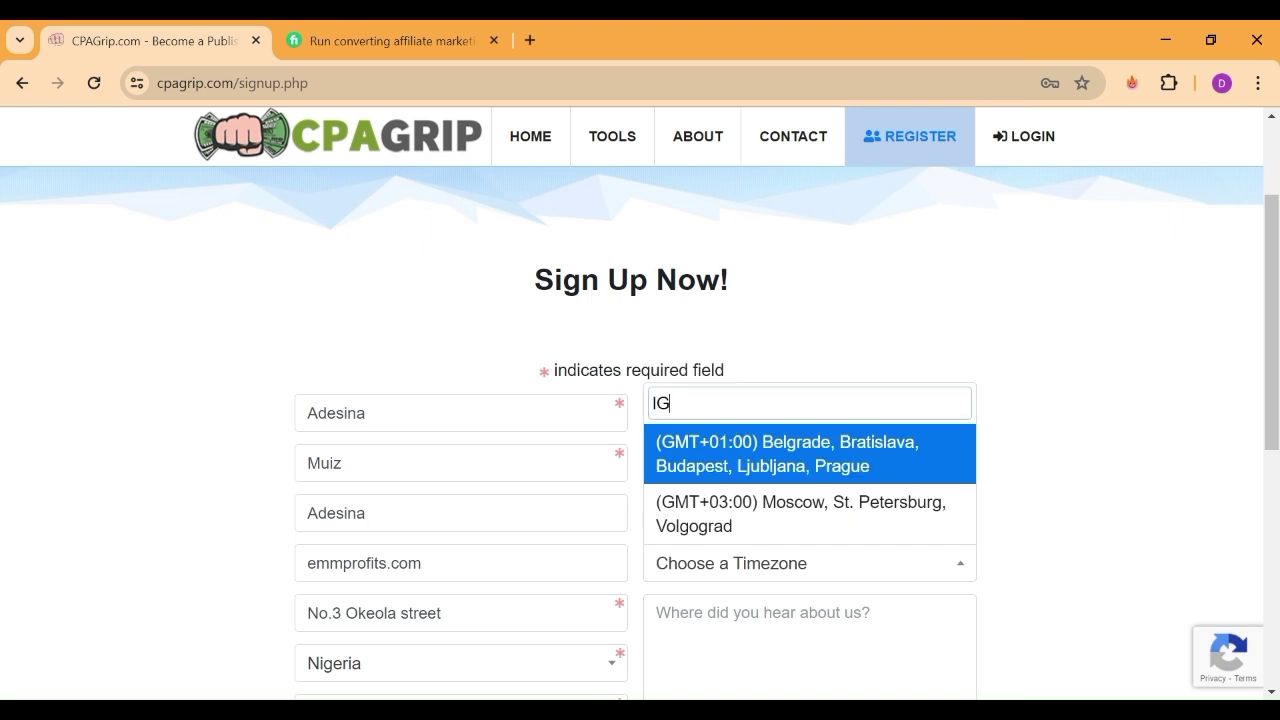
key(BackSpace)
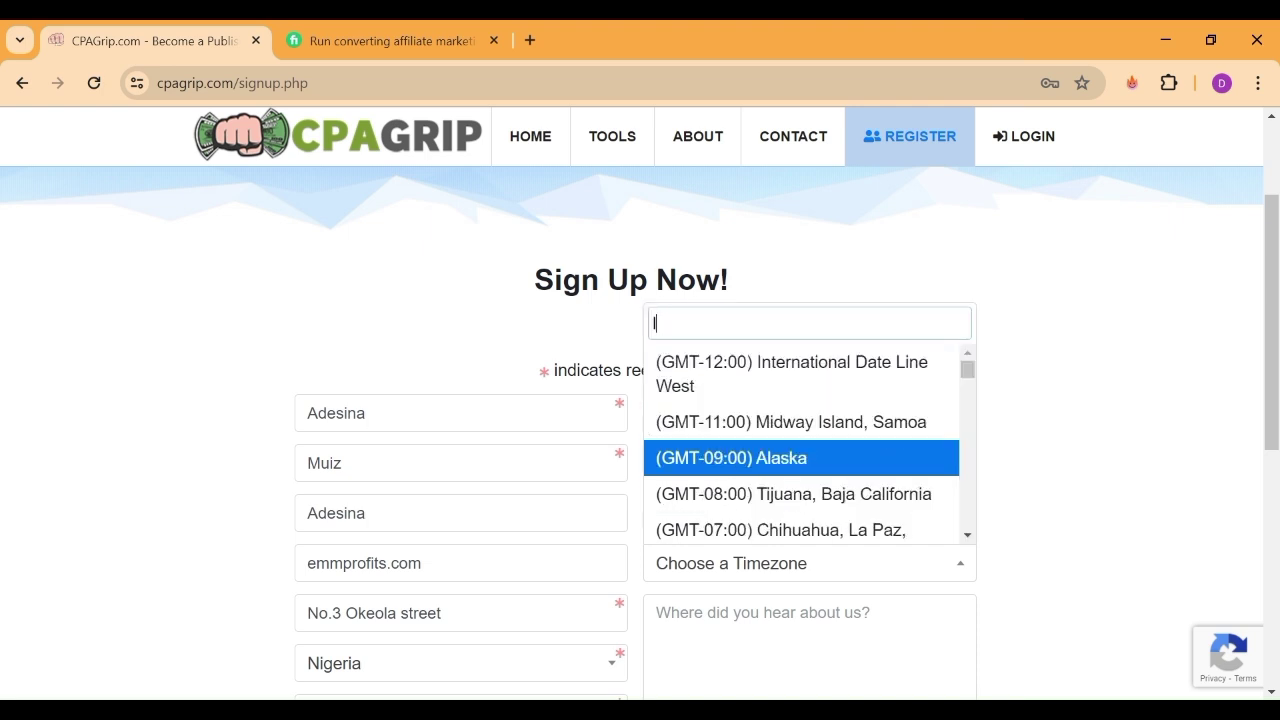
text(a)
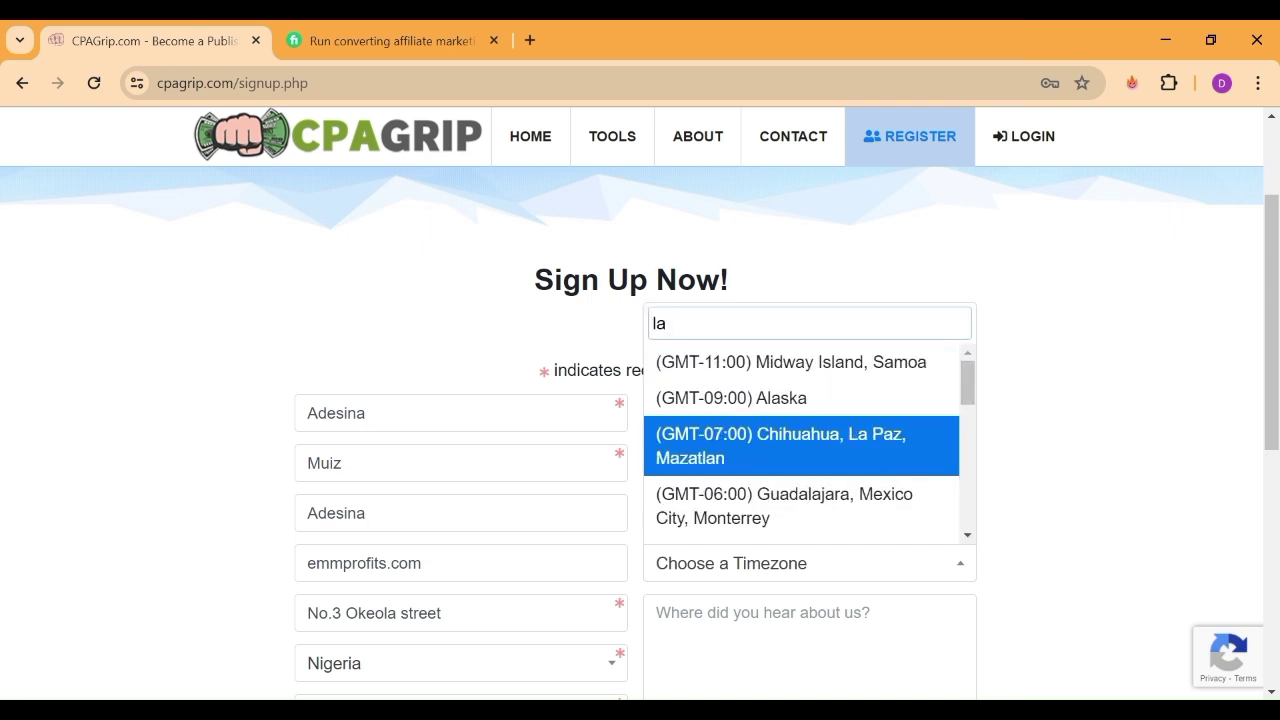
text(g)
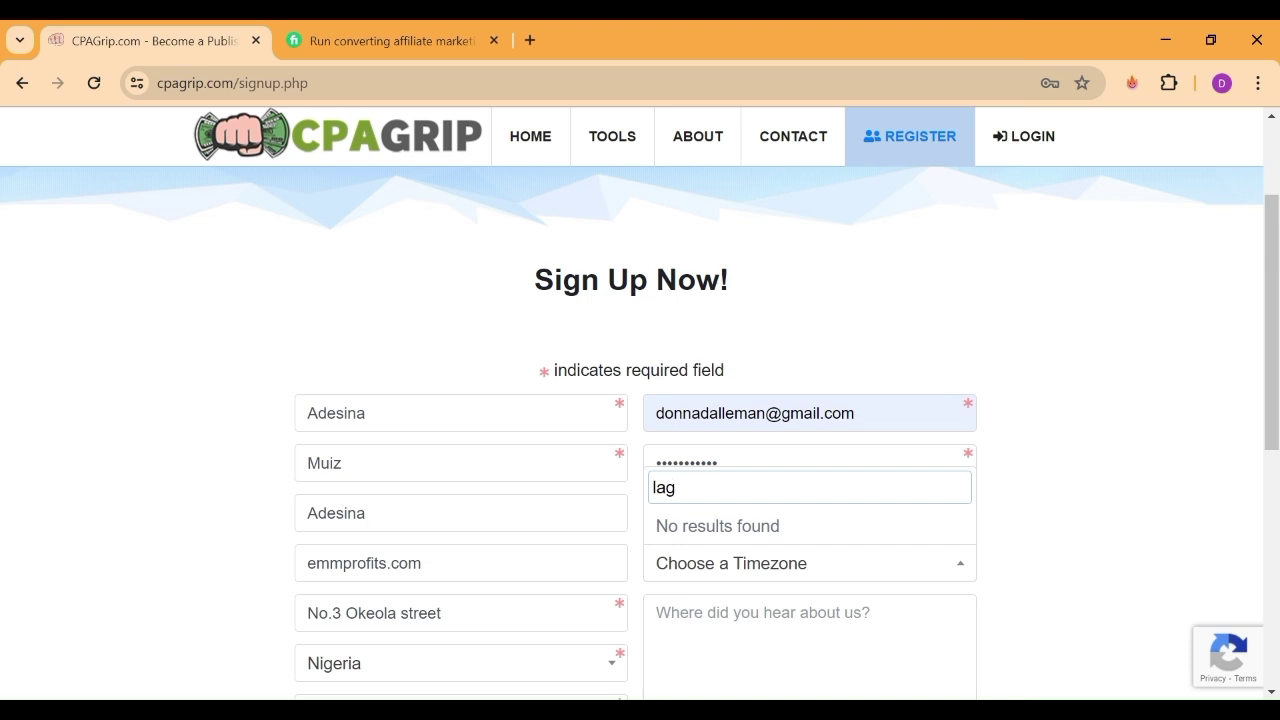
key(BackSpace)
key(BackSpace)
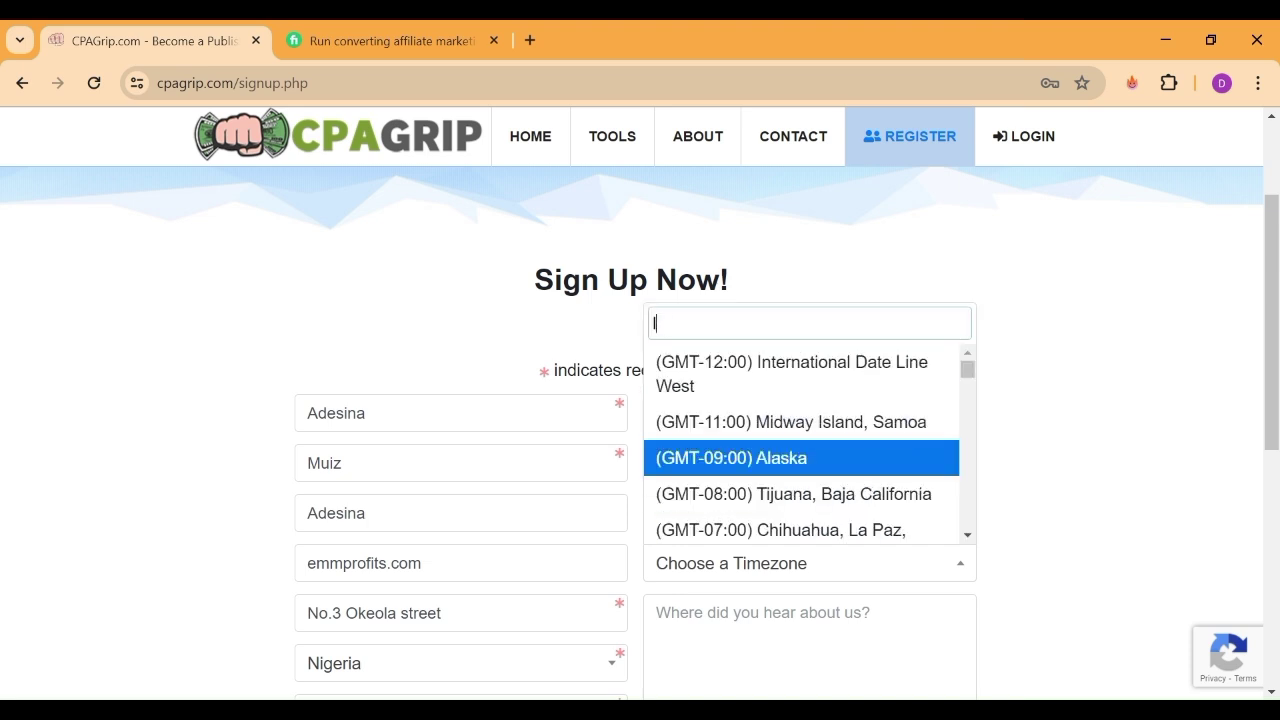
key(BackSpace)
text(Afr)
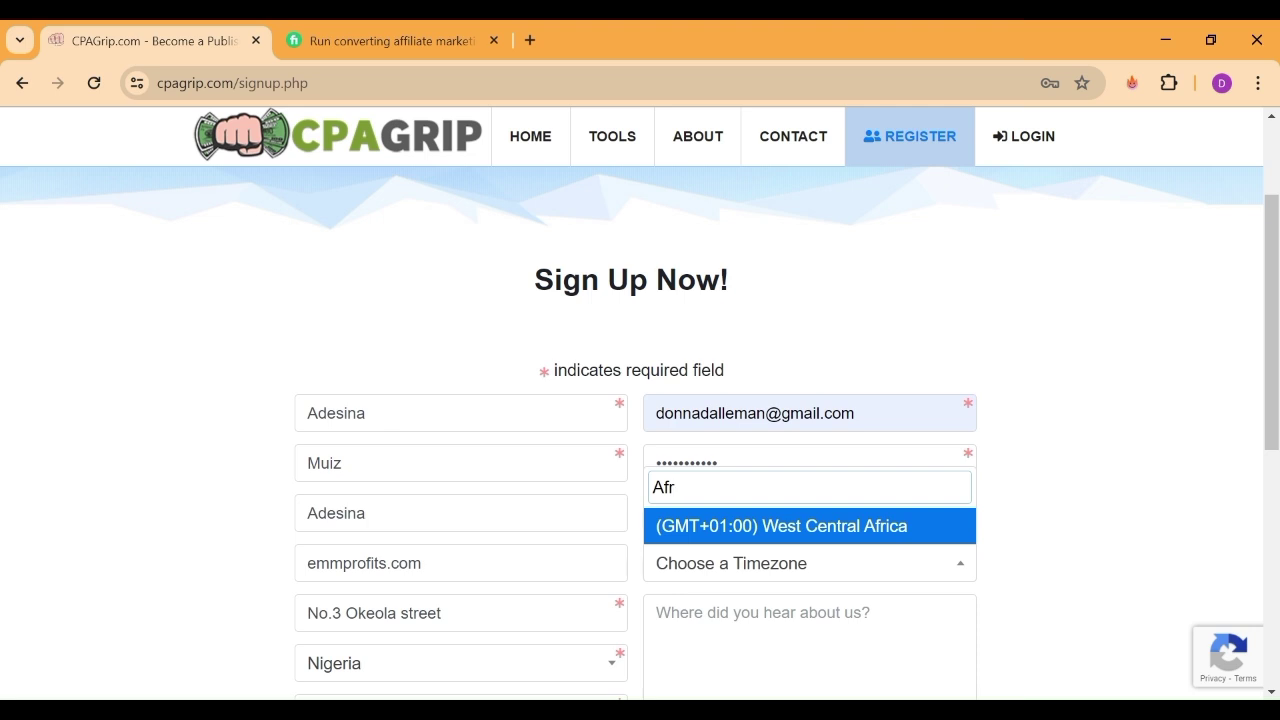
click(909, 527)
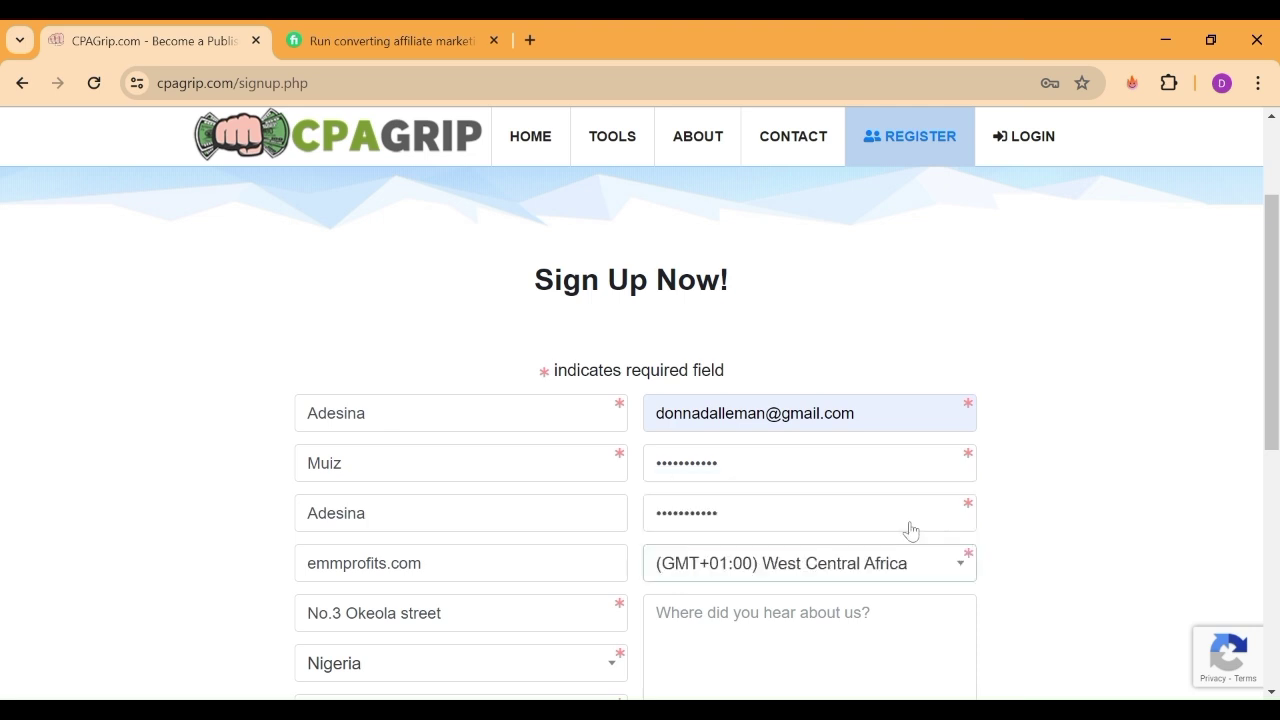
Answer 'Youtube' for where you heard about them and tick all three agreement checkboxes
scroll(1270, 400, down, 2)
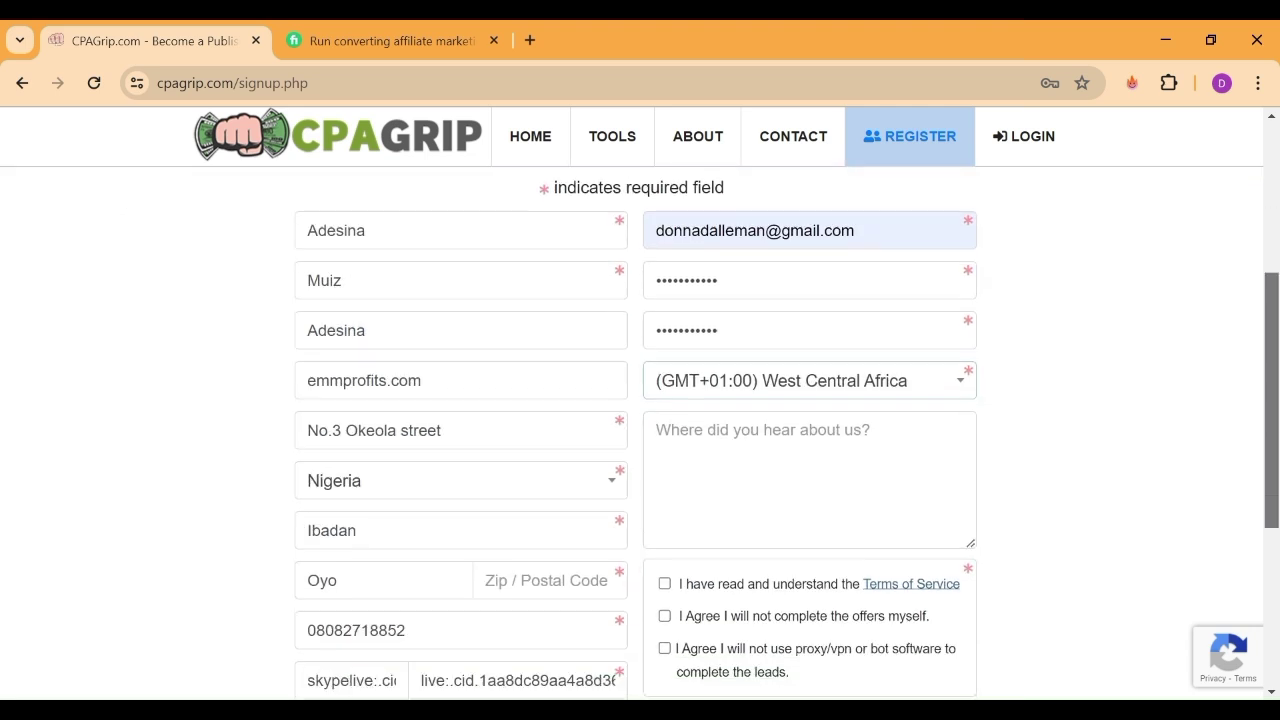
key(Tab)
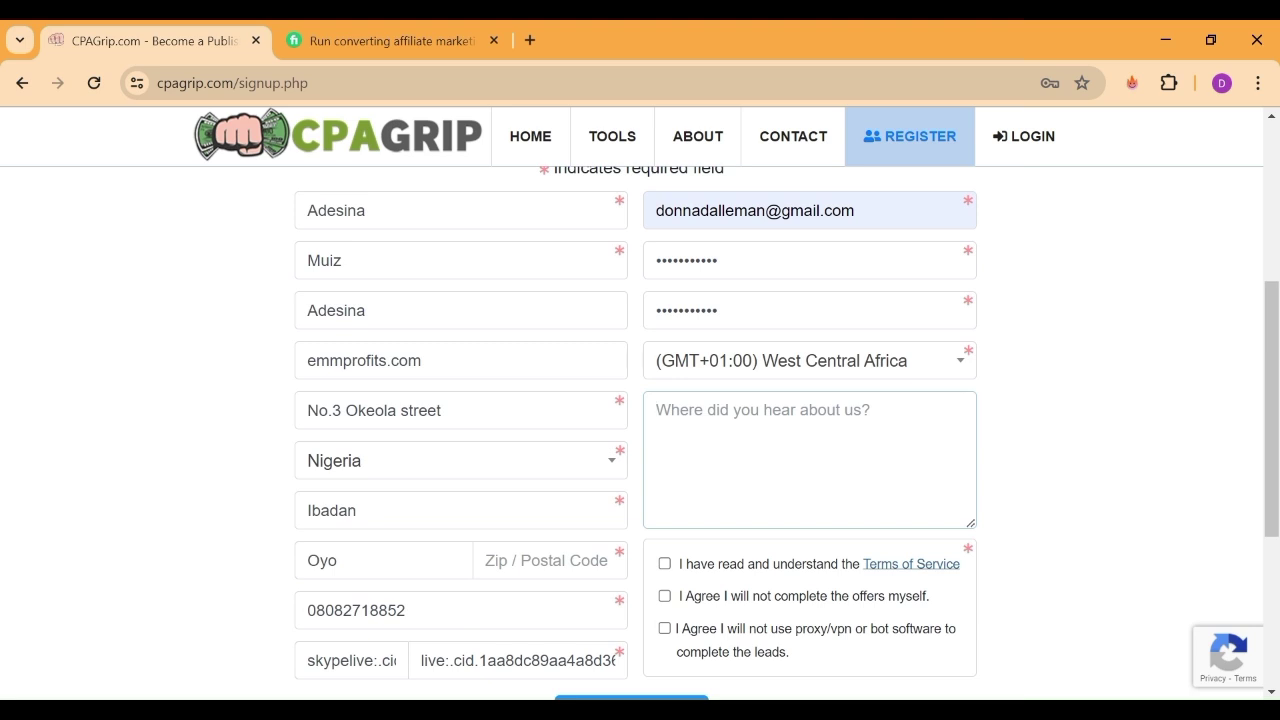
text(Youtu)
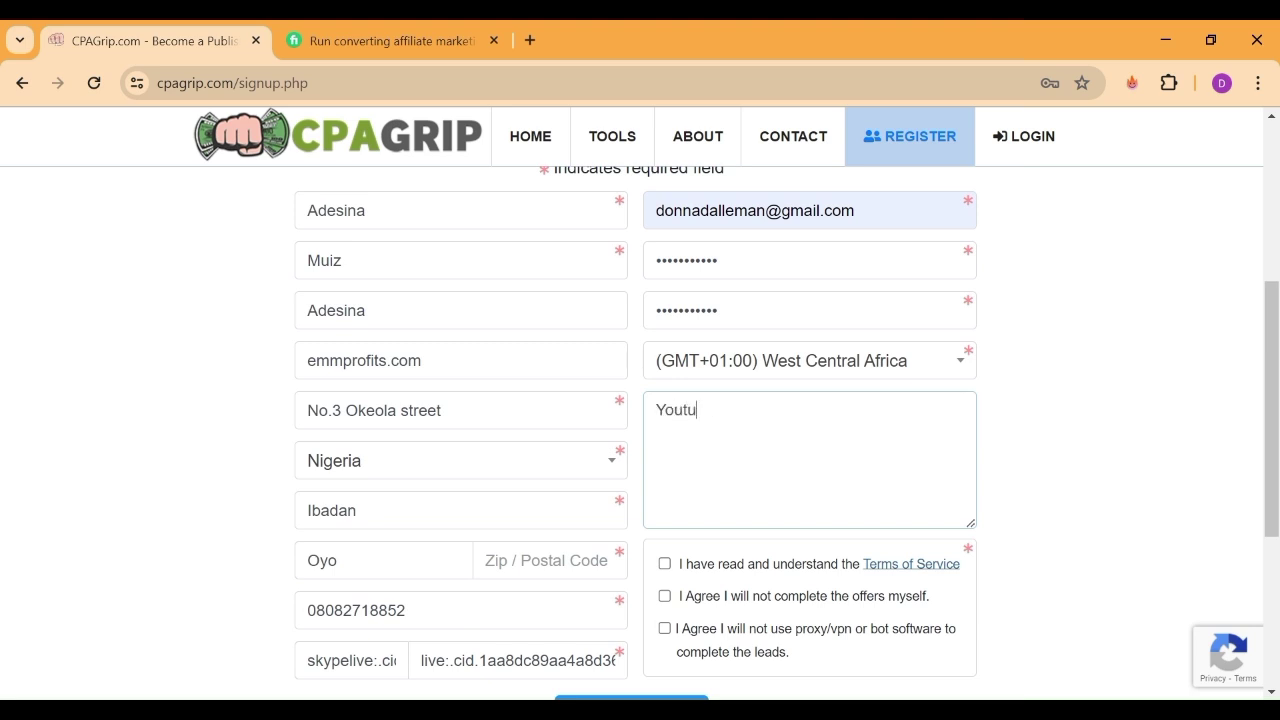
text(be)
click(664, 564)
click(664, 596)
click(664, 628)
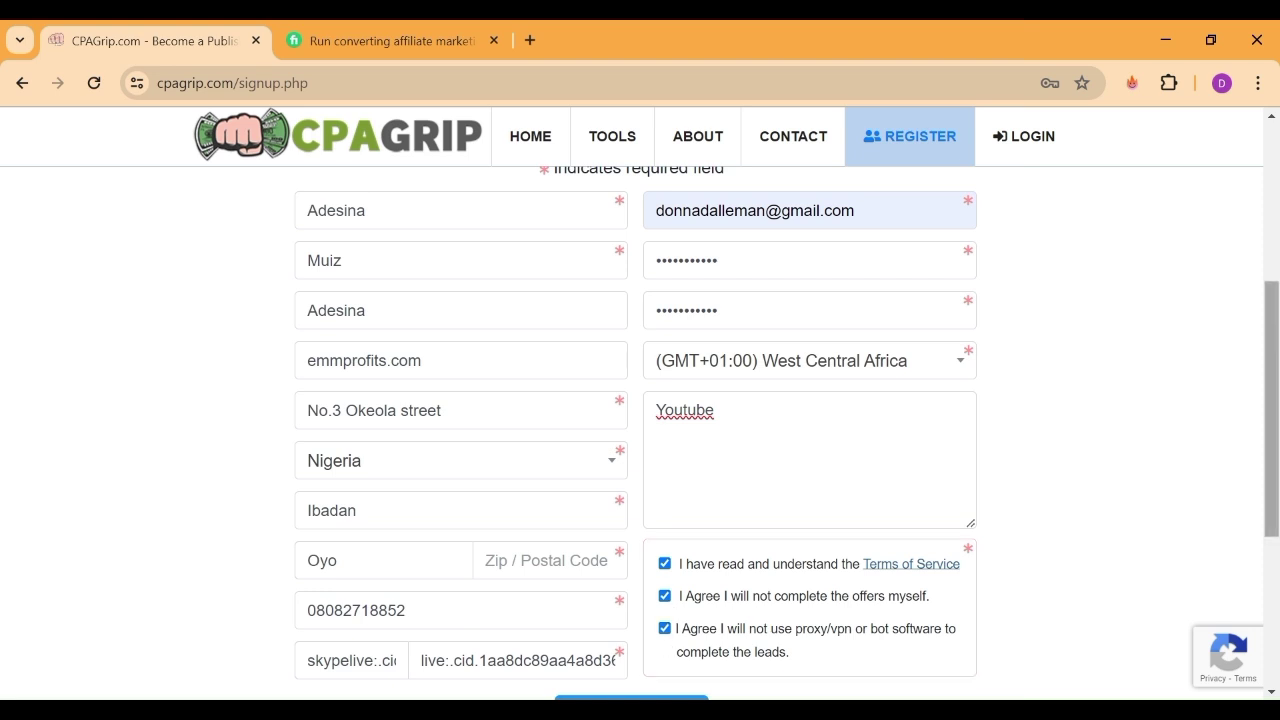
Submit the form, fill in the missing Zip / Postal Code, and resubmit
scroll(640, 420, down, 2)
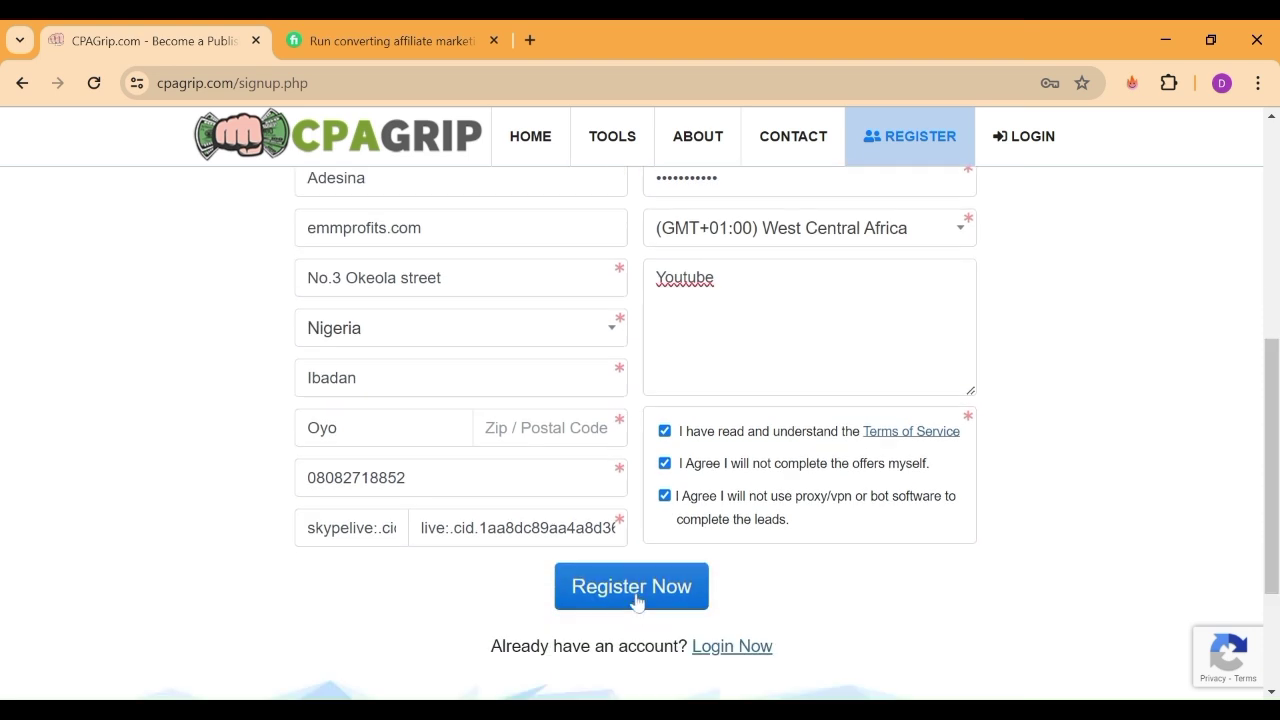
click(636, 602)
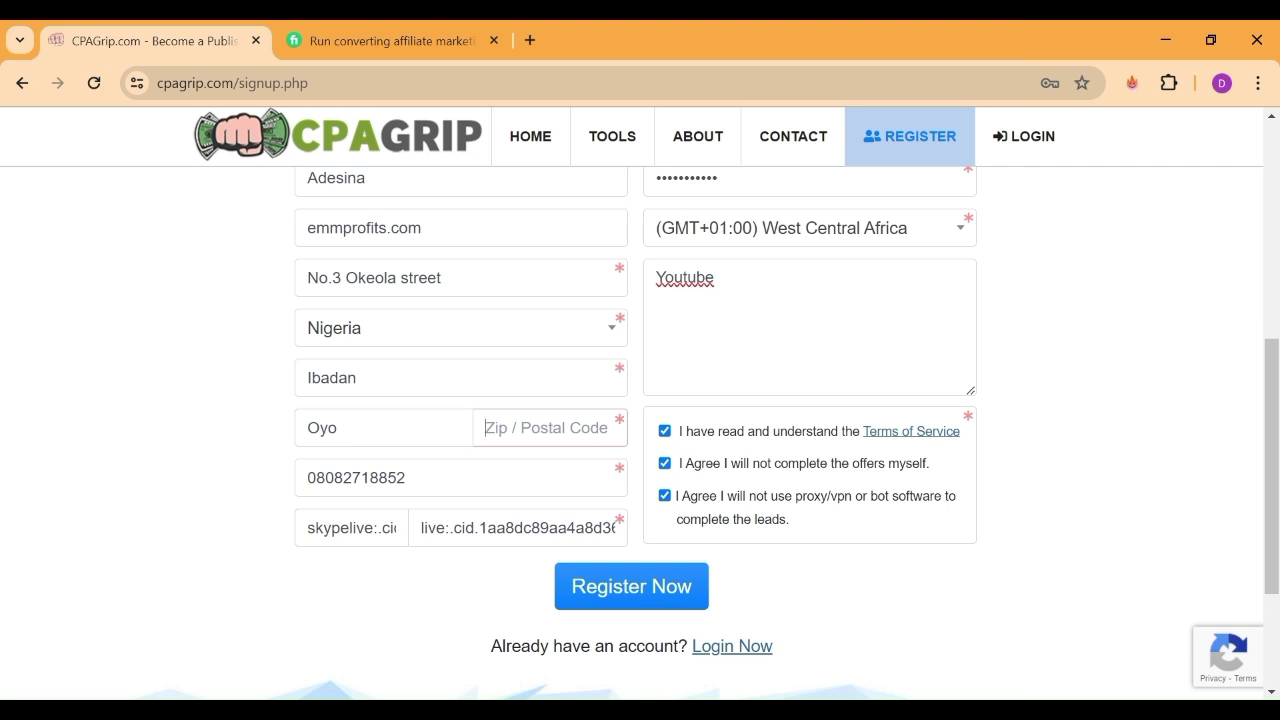
text(200212)
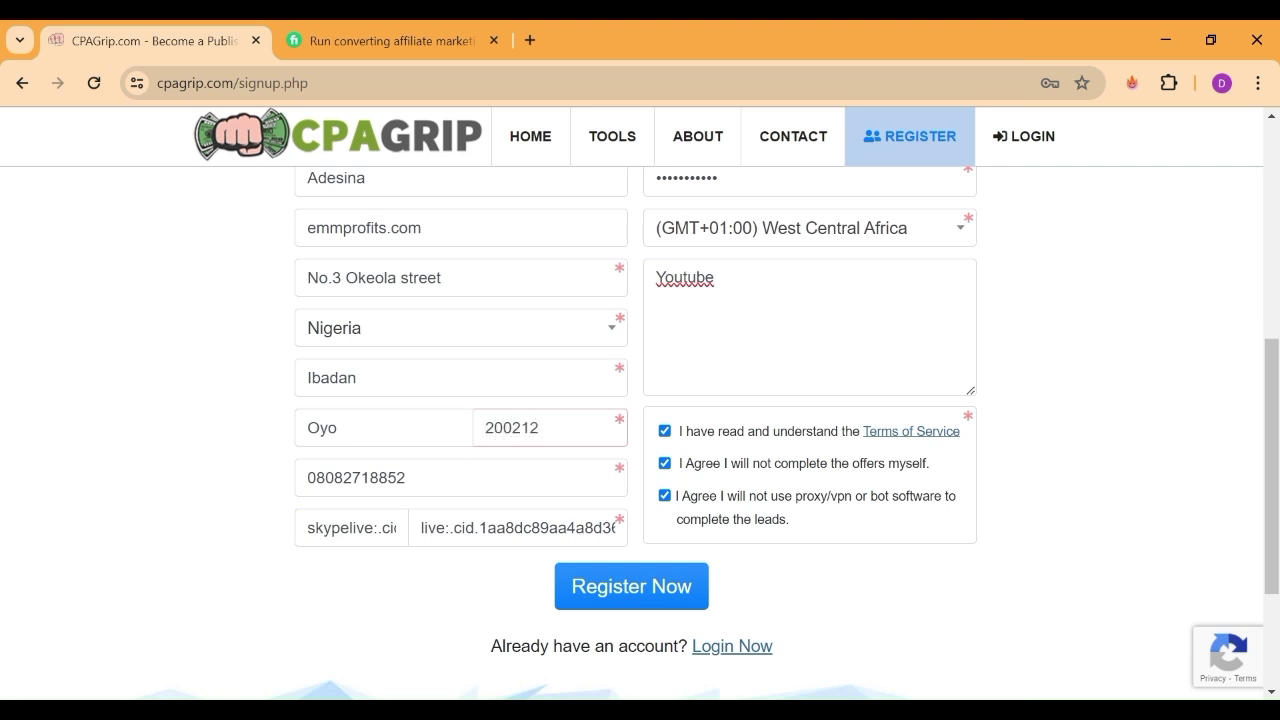
click(663, 589)
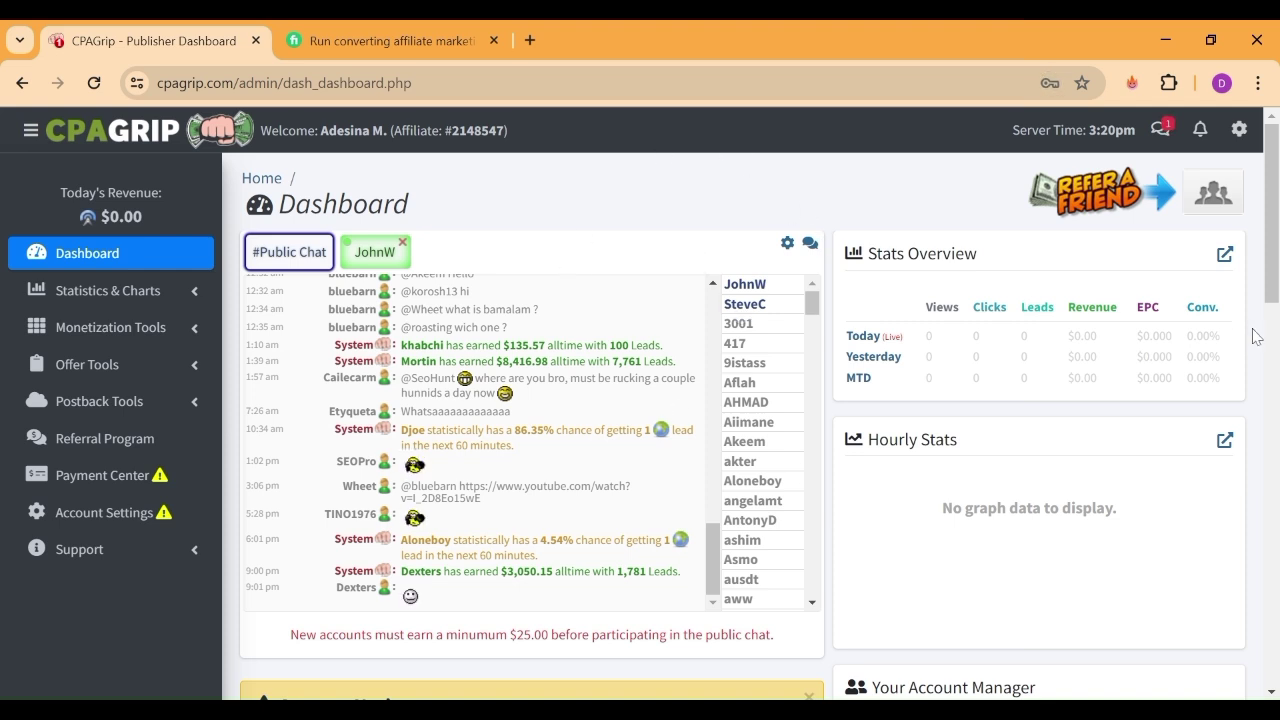
Scroll the Publisher Dashboard to review the unverified e-mail, tax document and payment notices
mouse_move(1273, 248)
mouse_down()
mouse_move(1276, 316)
mouse_move(1275, 254)
mouse_up()
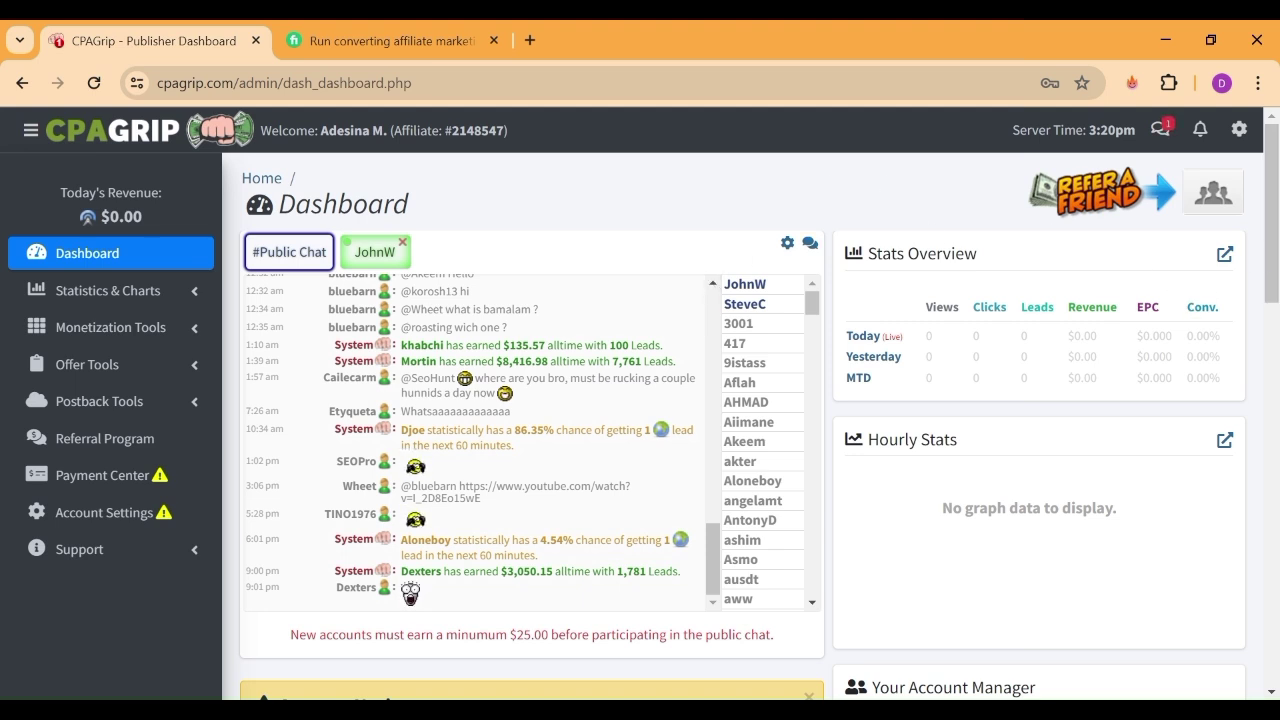
scroll(1268, 287, down, 2)
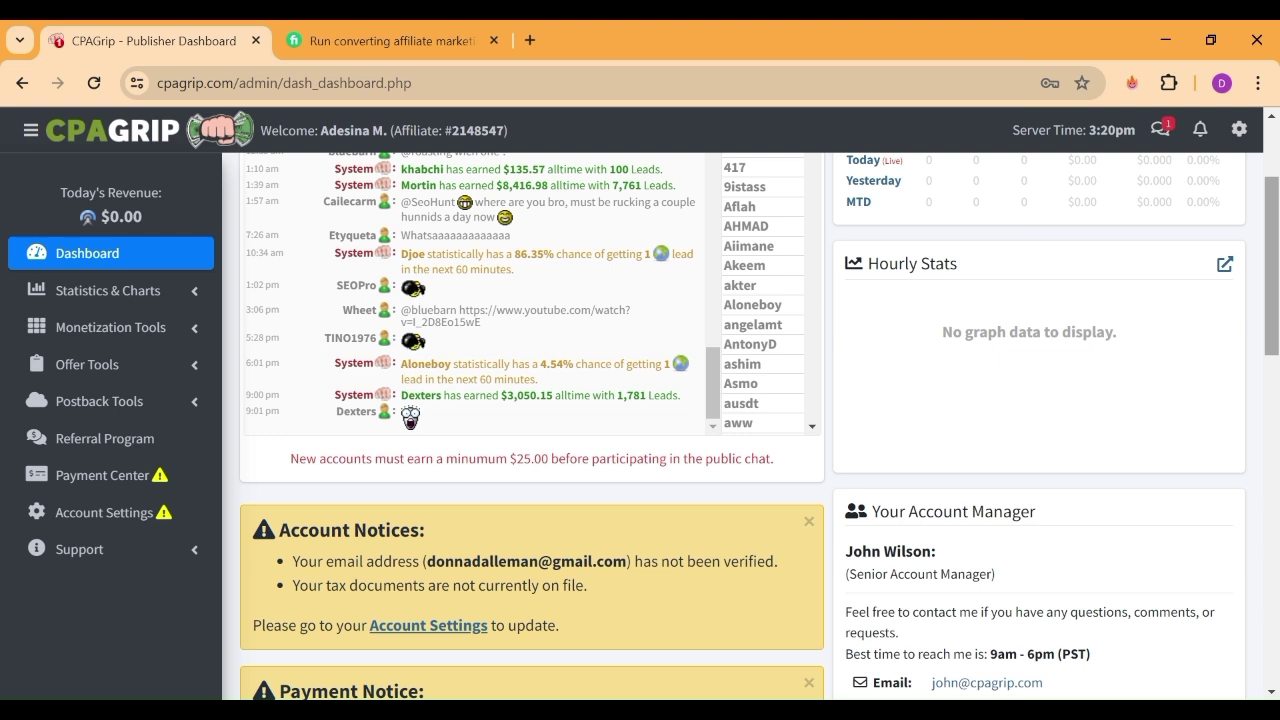
scroll(872, 231, up, 2)
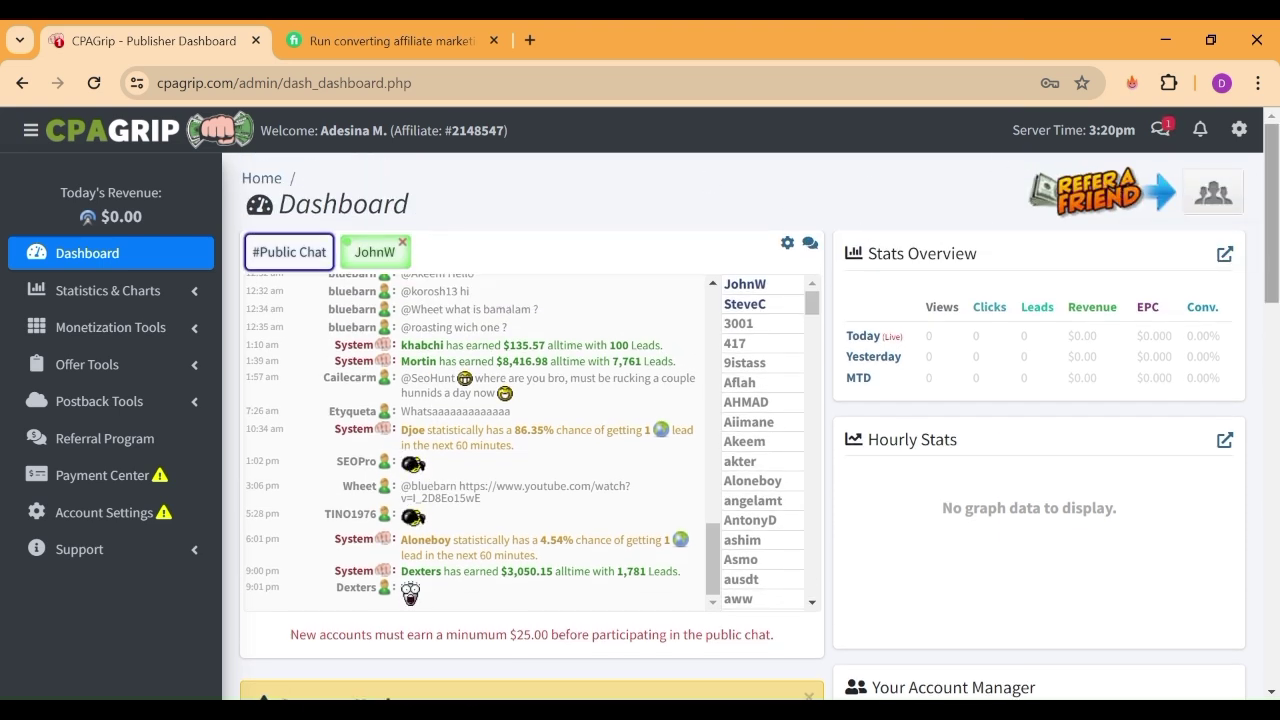
drag(1276, 275, 1270, 198)
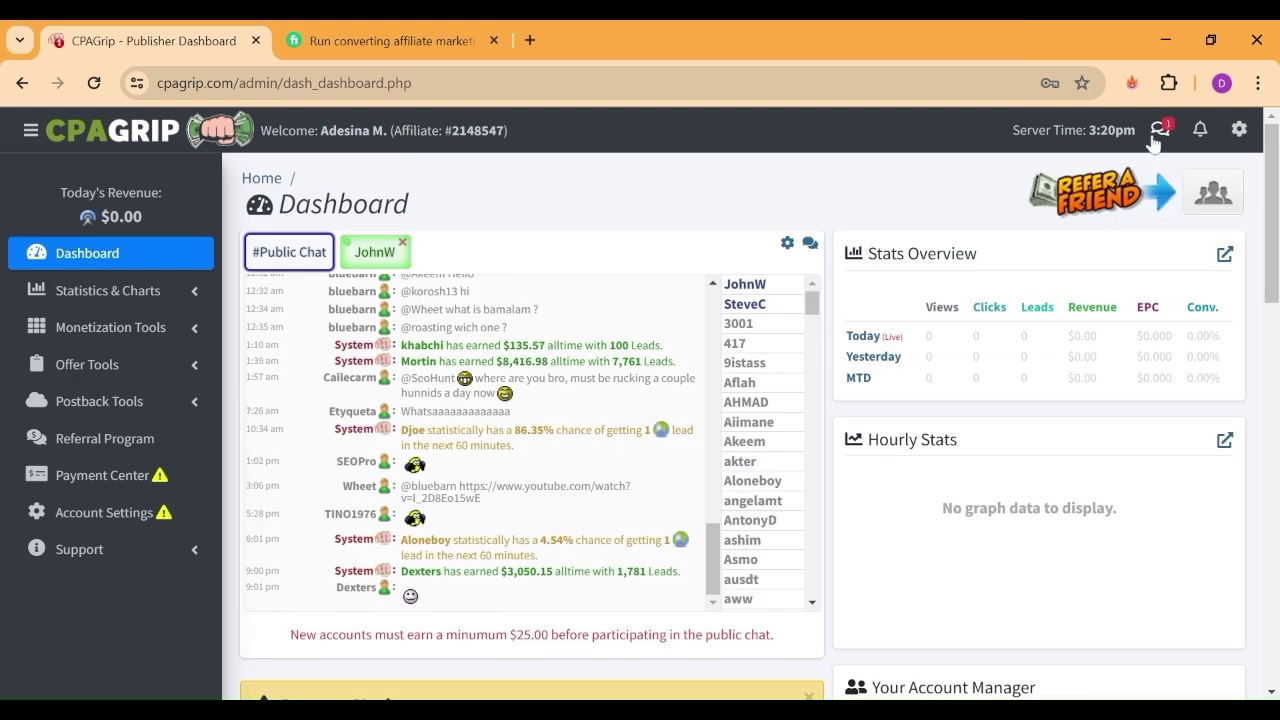